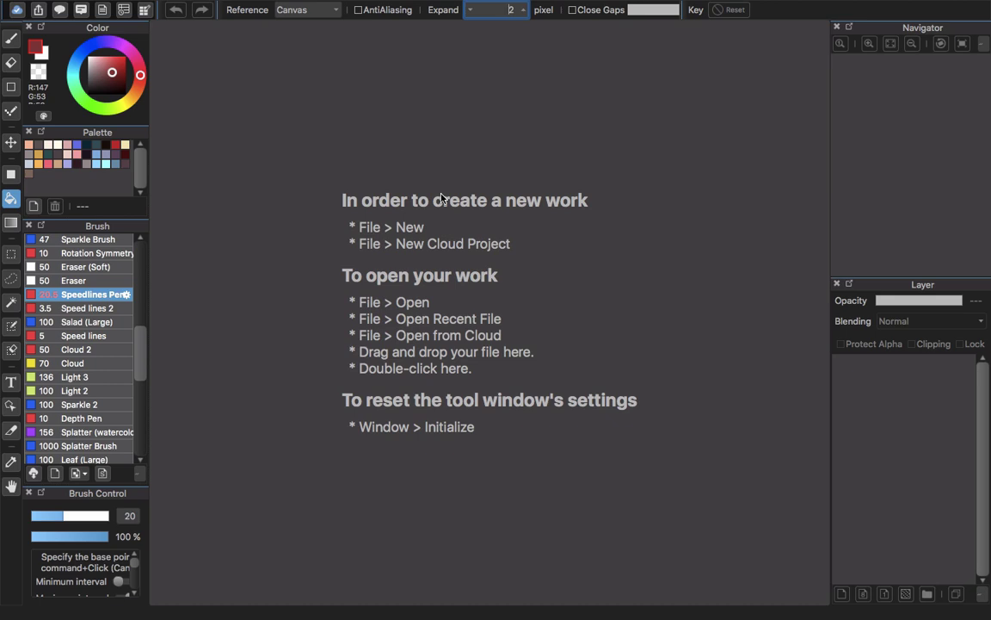
# - Open the scanned page IMG_0008.jpg (1740 × 2460 px, 300 dpi) from the Open dialog
pyautogui.doubleClick(441, 199)
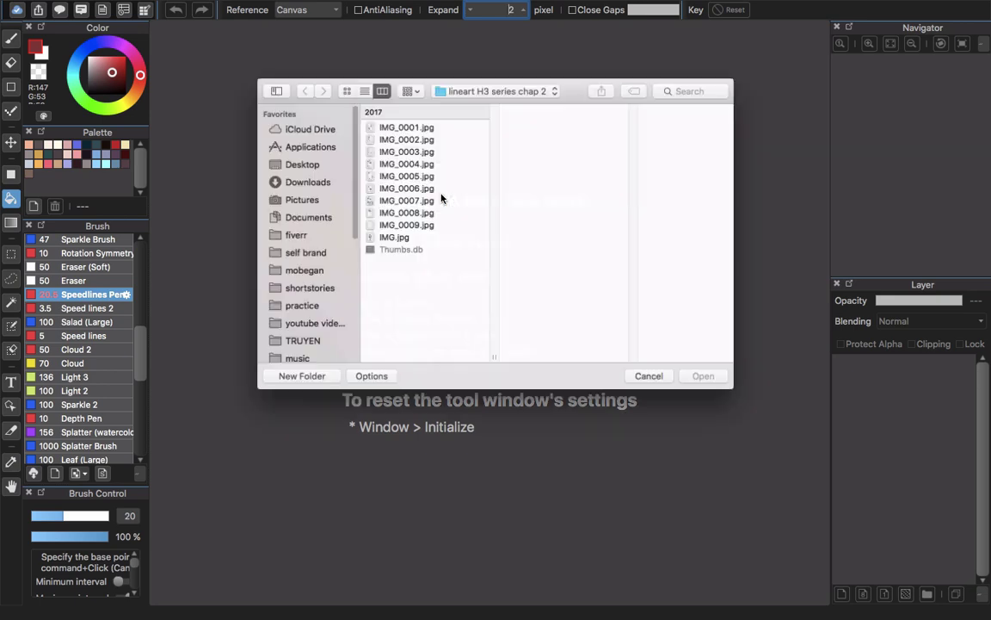
pyautogui.click(426, 200)
pyautogui.click(421, 215)
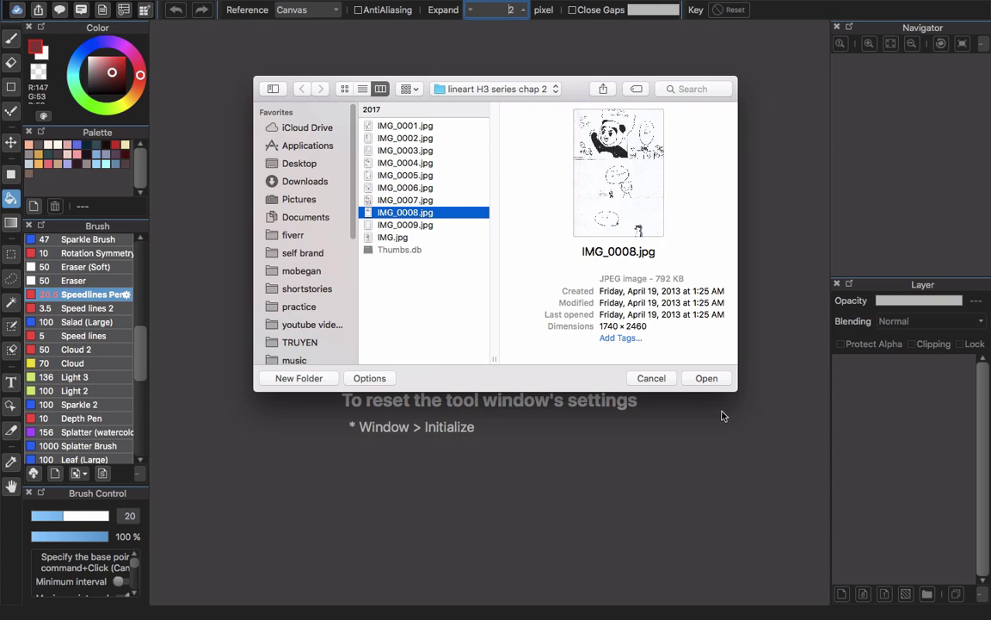
pyautogui.click(710, 379)
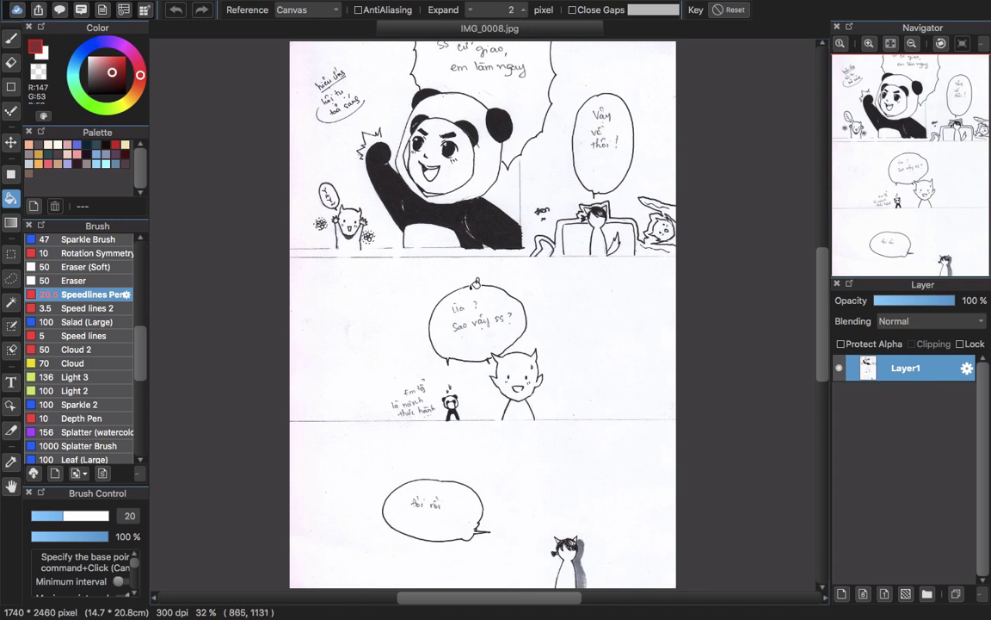
# - Magic-wand select the page's white paper and switch the wand's Close Gaps option off
pyautogui.press('w')
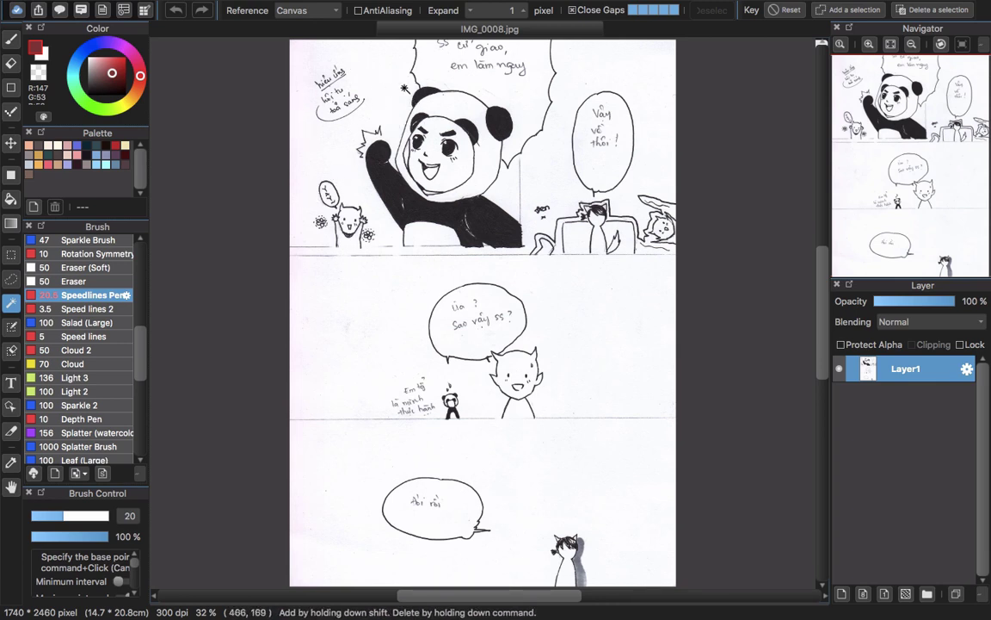
pyautogui.click(410, 93)
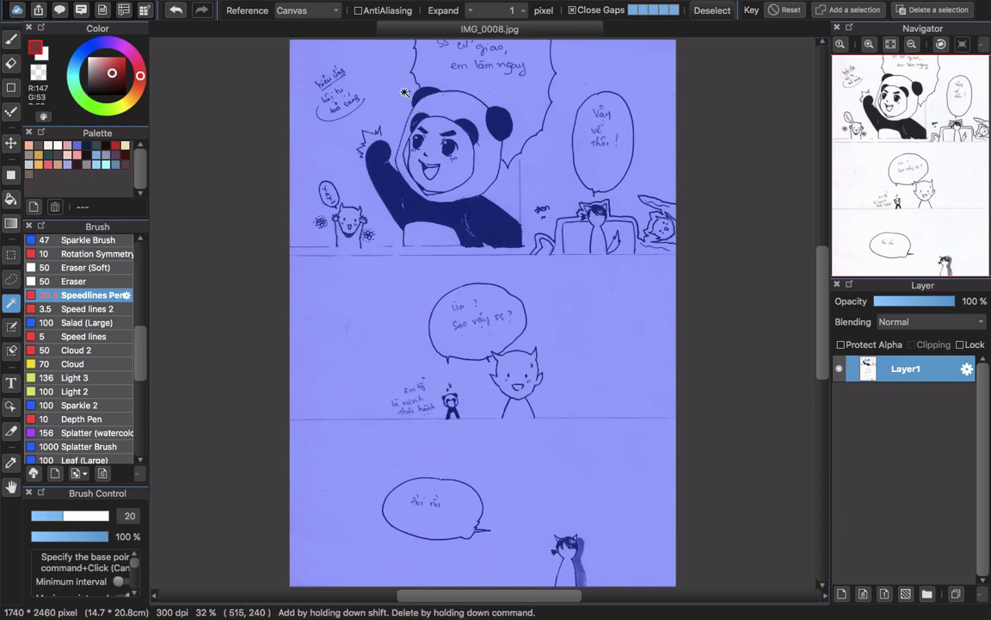
pyautogui.scroll(-3, 401, 101)
pyautogui.scroll(3, 399, 112)
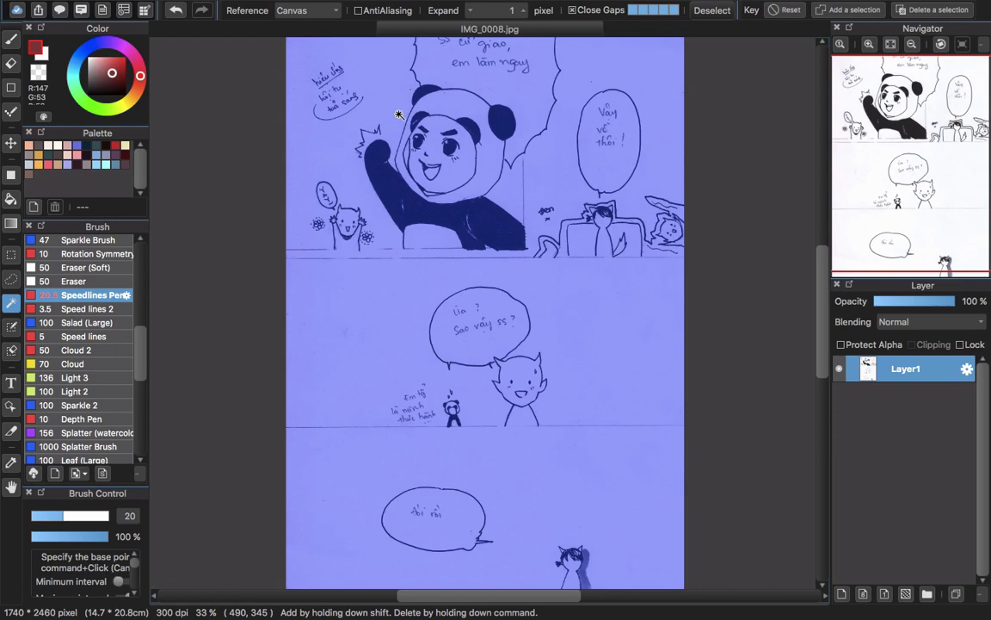
pyautogui.click(572, 10)
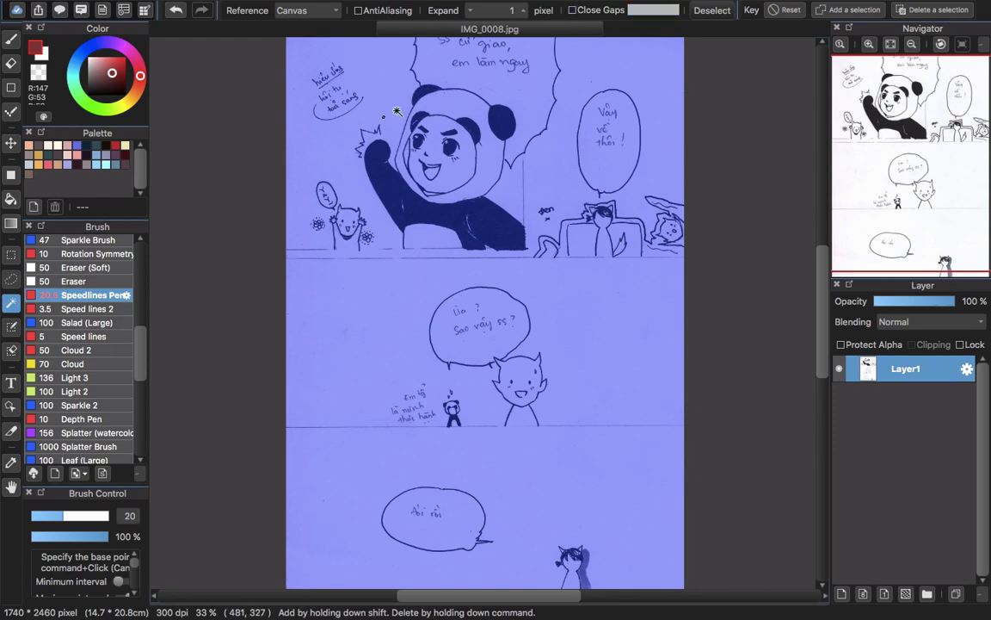
pyautogui.scroll(5, 397, 111)
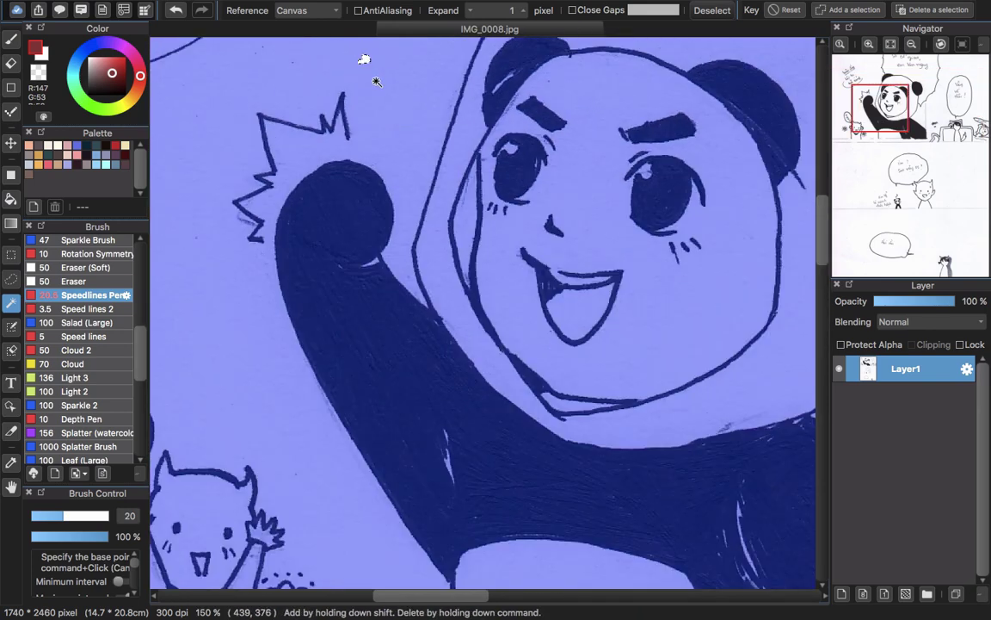
pyautogui.scroll(2, 366, 56)
pyautogui.scroll(-2, 360, 47)
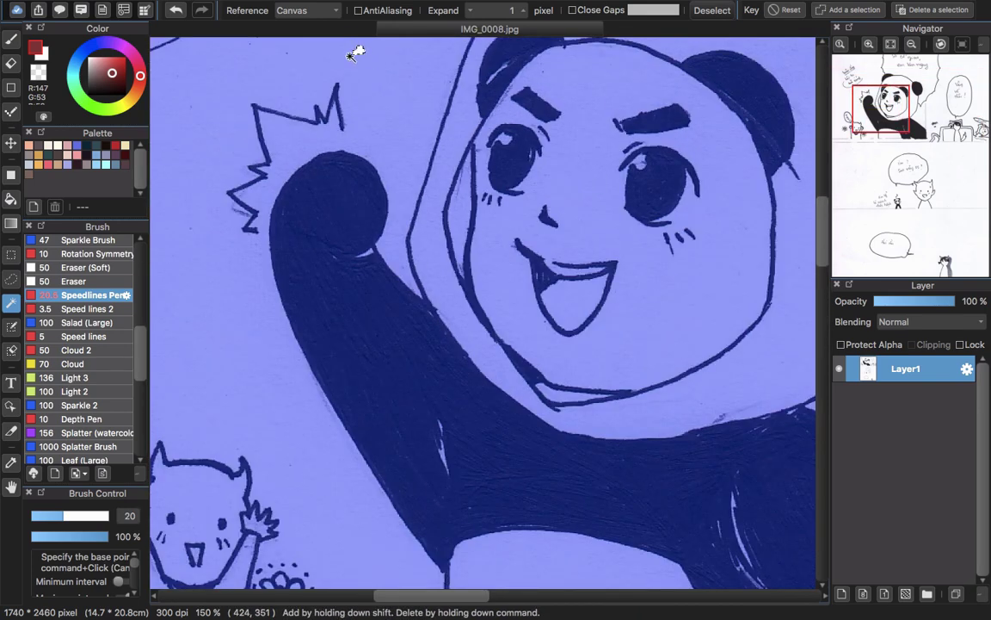
pyautogui.scroll(-4, 357, 51)
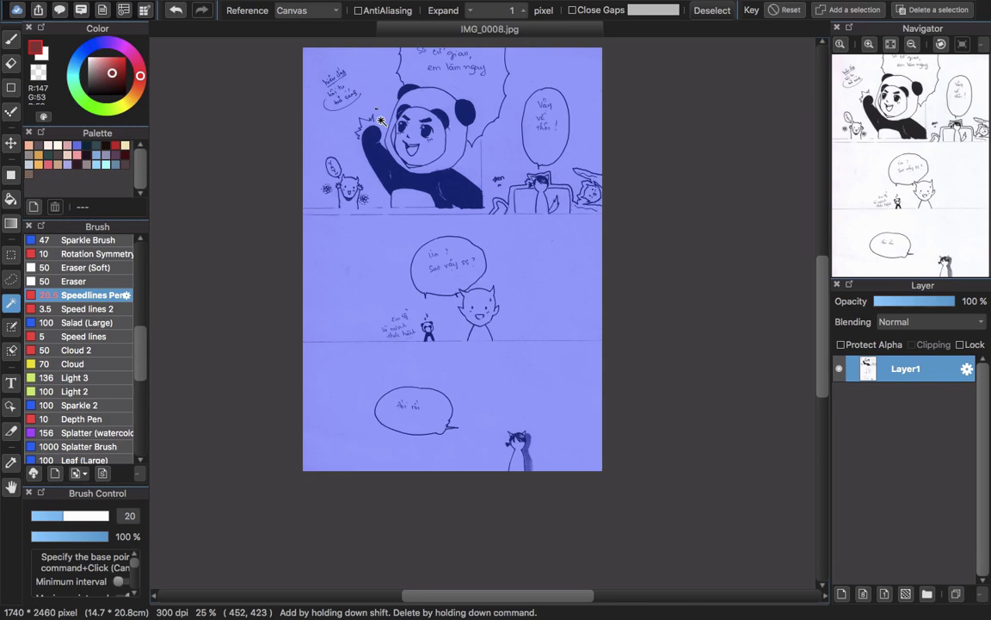
# - Lasso a small patch left of the middle panel, then click the canvas to deselect everything
pyautogui.click(12, 278)
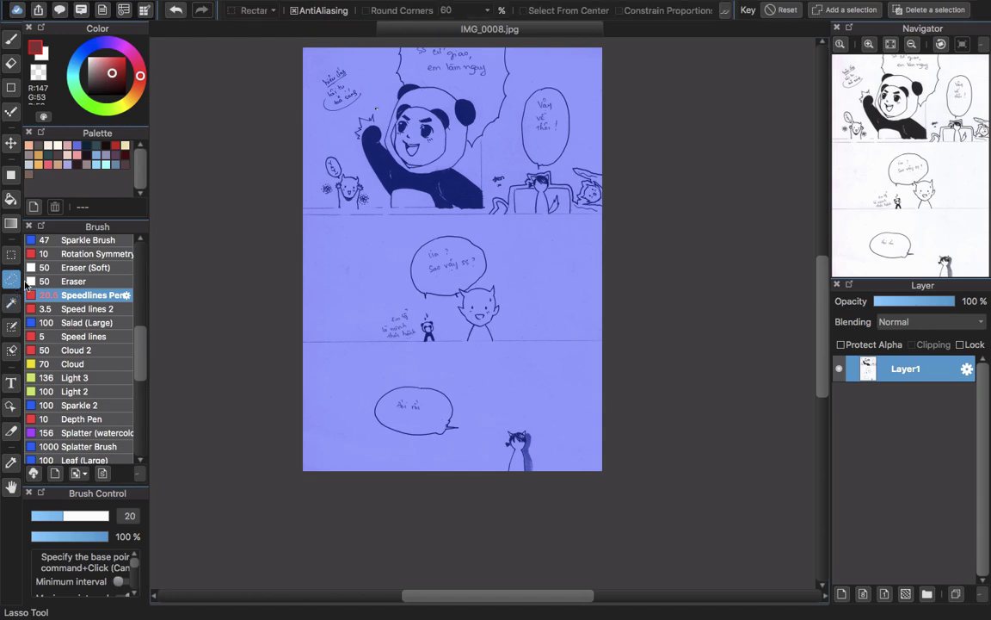
pyautogui.moveTo(354, 222)
pyautogui.mouseDown()
pyautogui.moveTo(321, 223)
pyautogui.moveTo(307, 238)
pyautogui.moveTo(298, 289)
pyautogui.moveTo(326, 311)
pyautogui.moveTo(377, 302)
pyautogui.moveTo(391, 255)
pyautogui.moveTo(381, 228)
pyautogui.mouseUp()
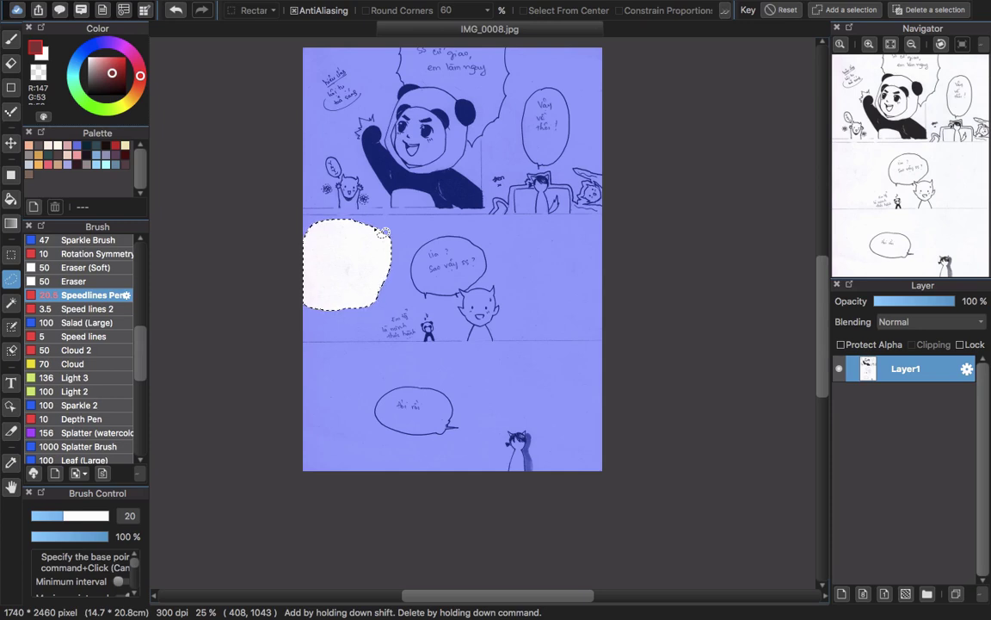
pyautogui.click(380, 232)
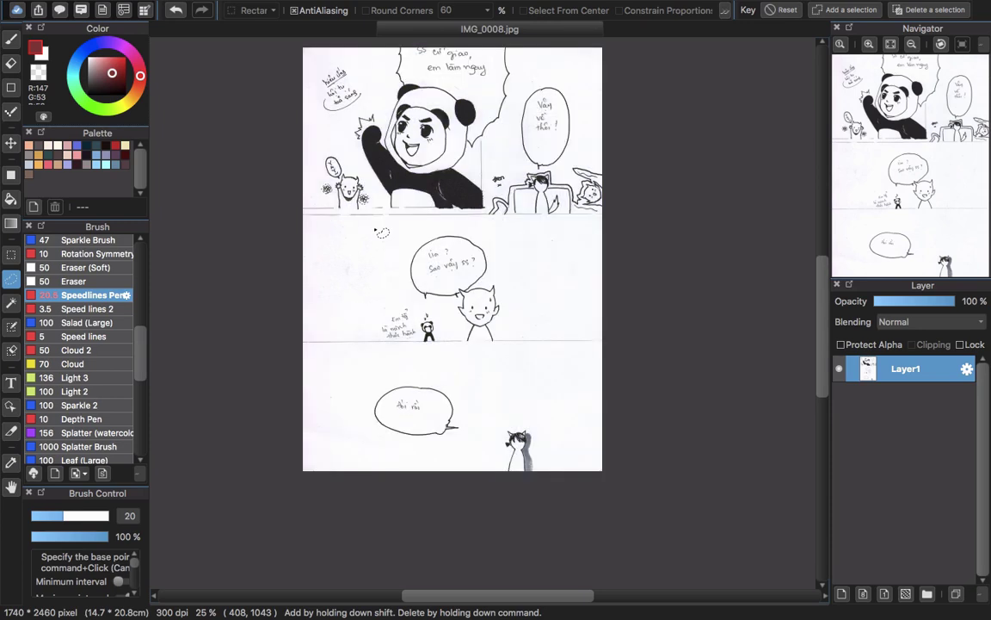
pyautogui.scroll(5, 450, 228)
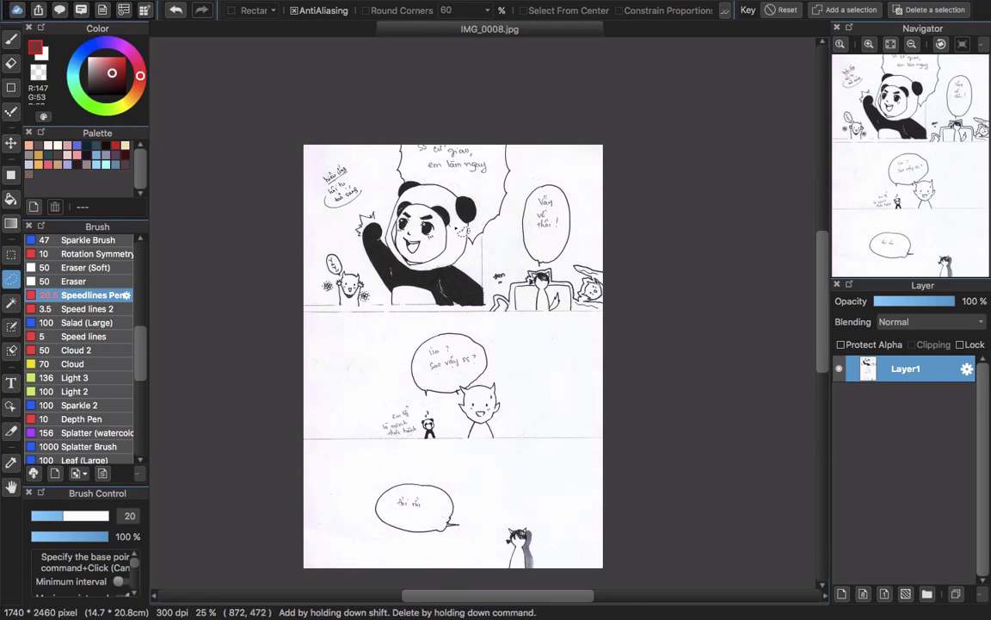
# - Apply Filter > Levels with the black and white input points moved for crisp black ink on white
pyautogui.click(250, 8)
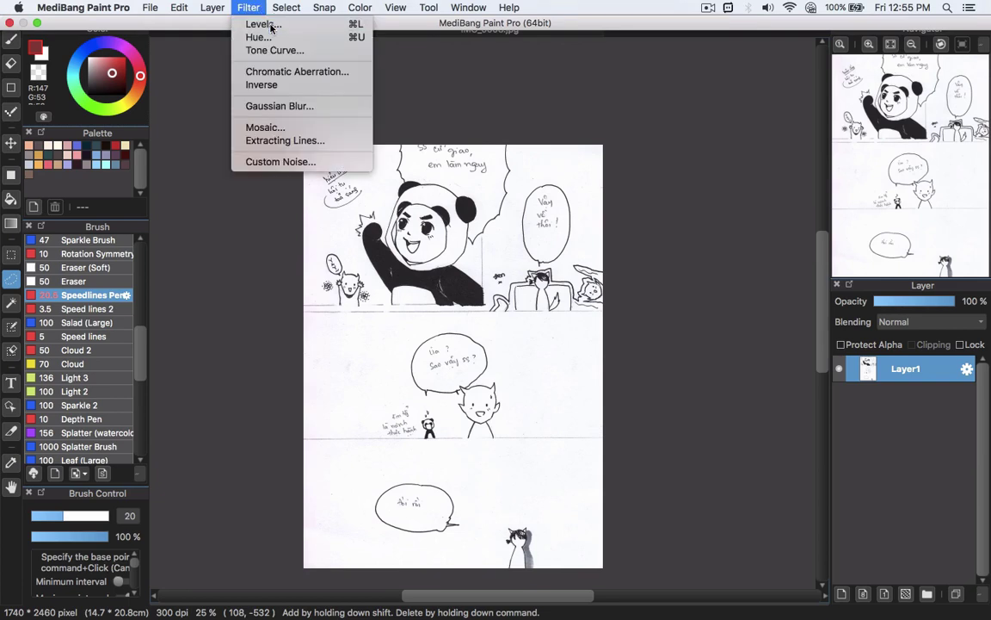
pyautogui.click(269, 26)
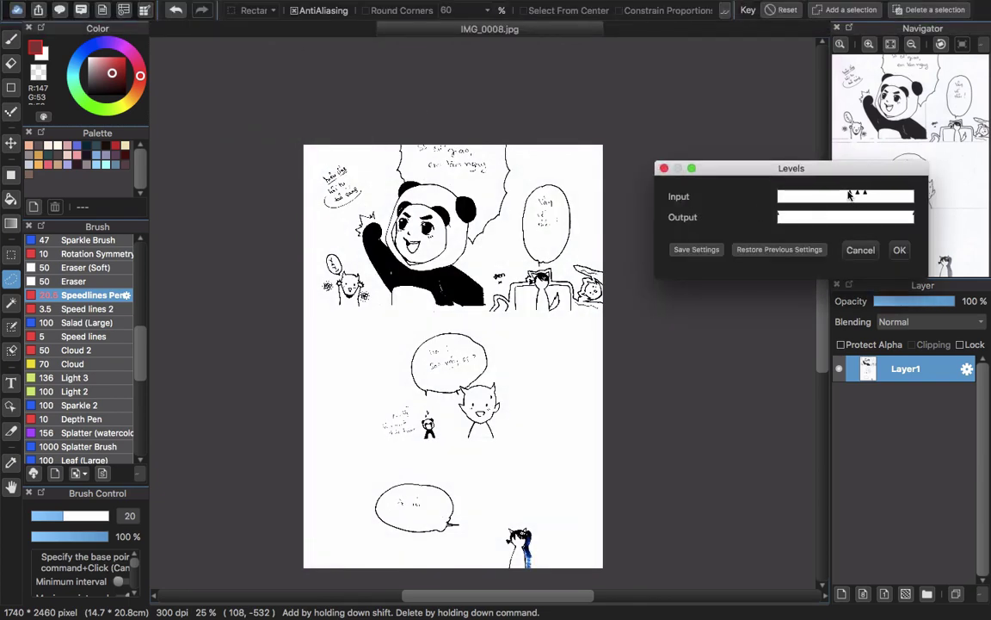
pyautogui.moveTo(844, 197); pyautogui.dragTo(800, 197)
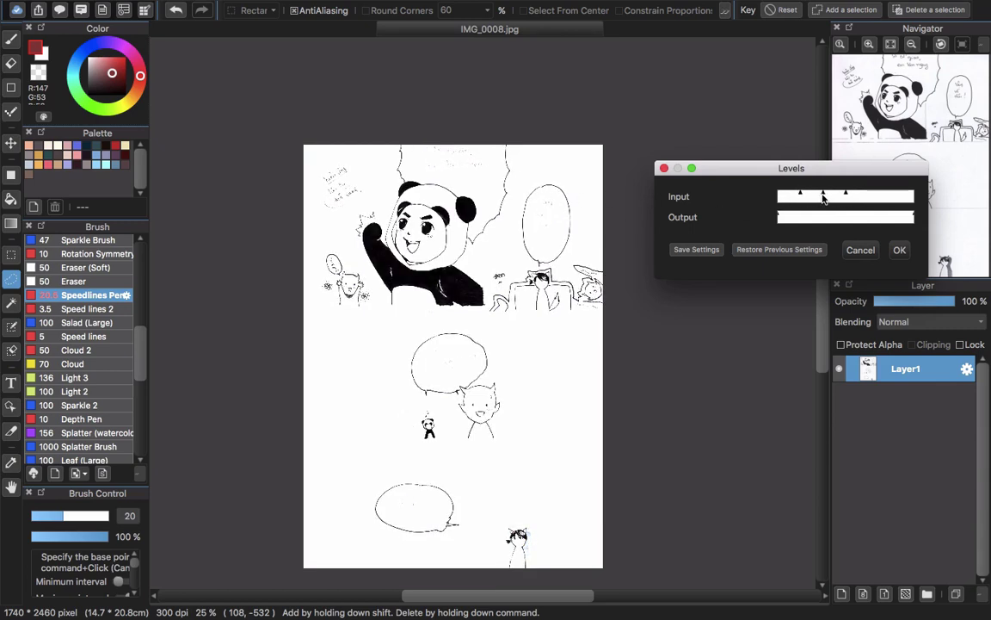
pyautogui.moveTo(846, 197); pyautogui.dragTo(874, 197)
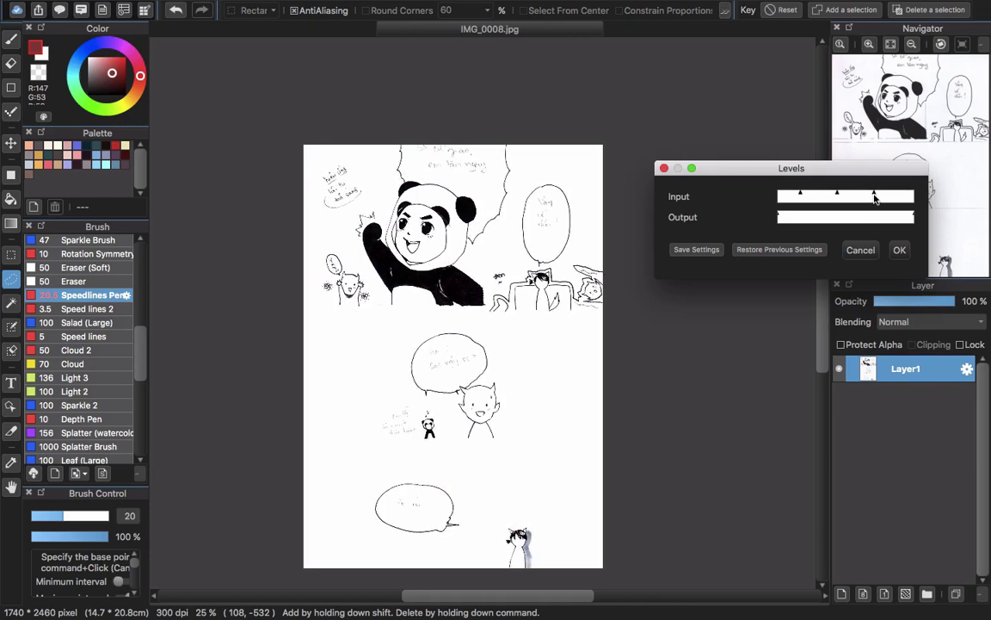
pyautogui.click(900, 250)
# - Magic-wand select the white paper around the artwork, deselect it, then select the paper again
pyautogui.scroll(5, 353, 247)
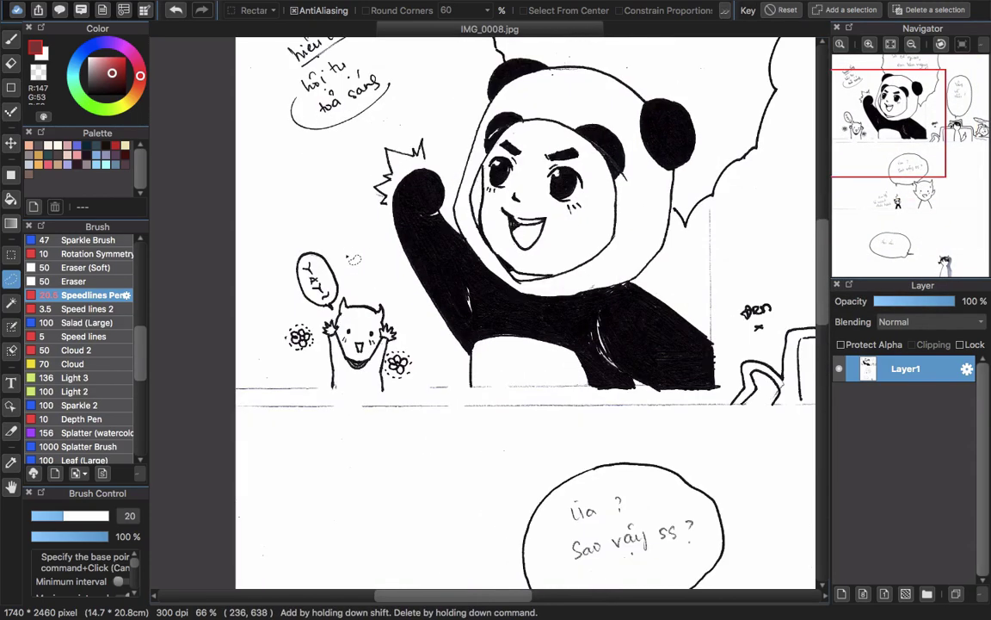
pyautogui.scroll(-4, 353, 247)
pyautogui.press('w')
pyautogui.click(311, 209)
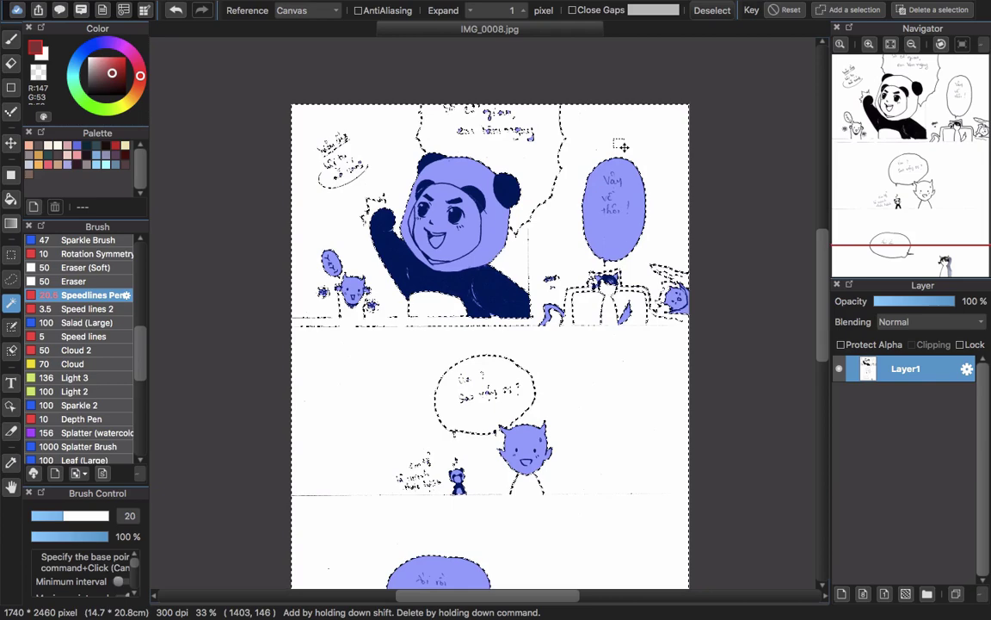
pyautogui.press('super+d')
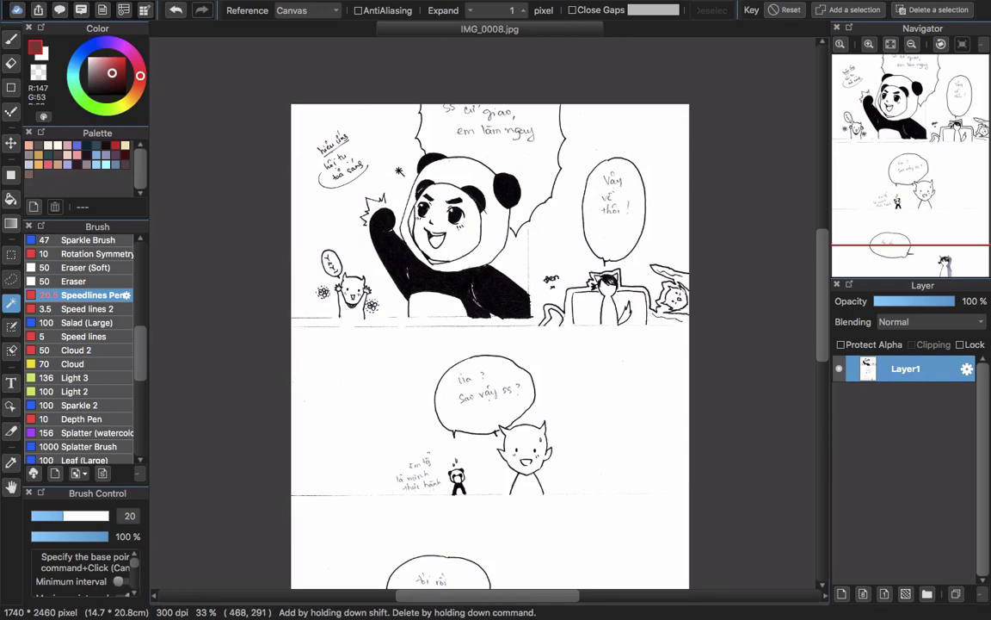
pyautogui.click(330, 317)
pyautogui.scroll(10, 330, 316)
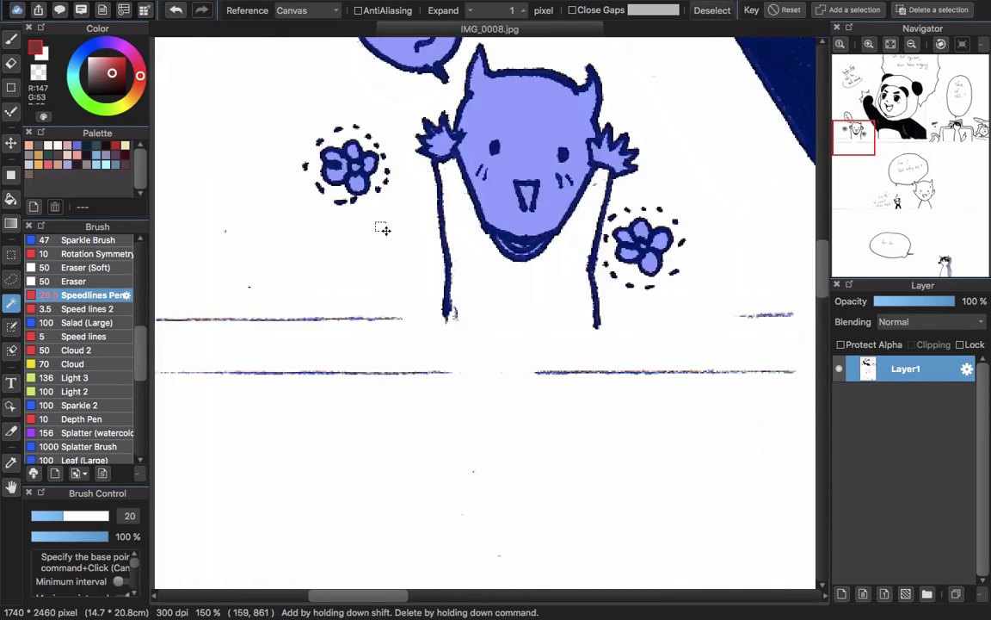
# - Set the wand's Expand to 0 px, then select and delete the white background around the cat
pyautogui.press('super+d')
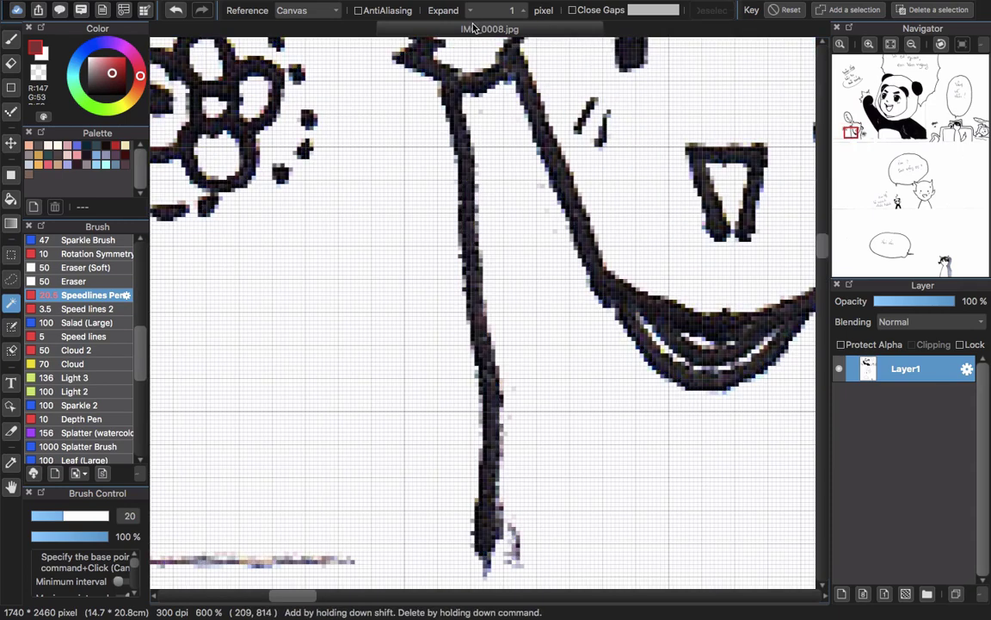
pyautogui.click(470, 13)
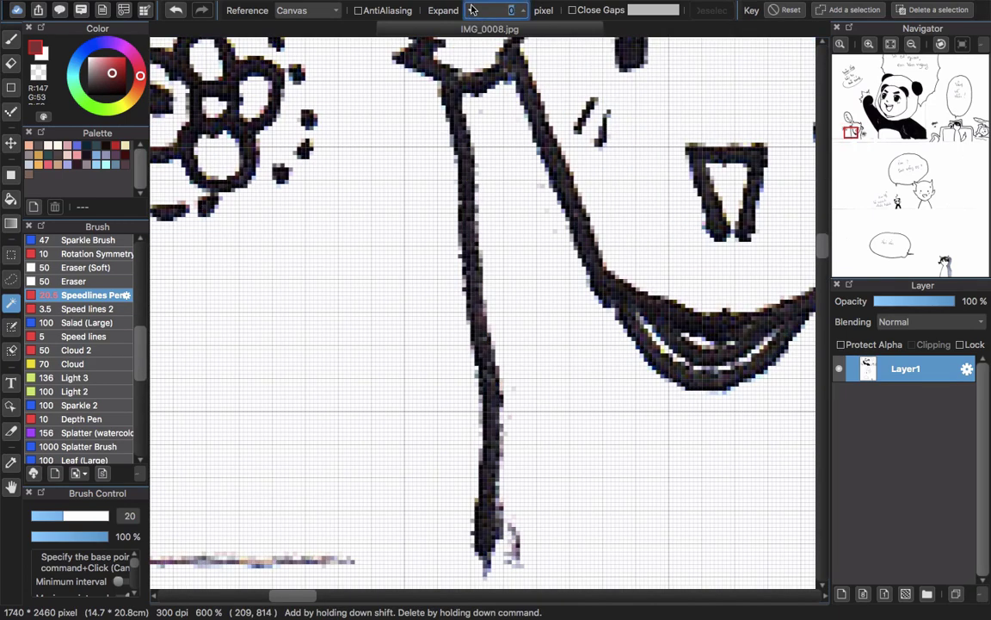
pyautogui.click(376, 234)
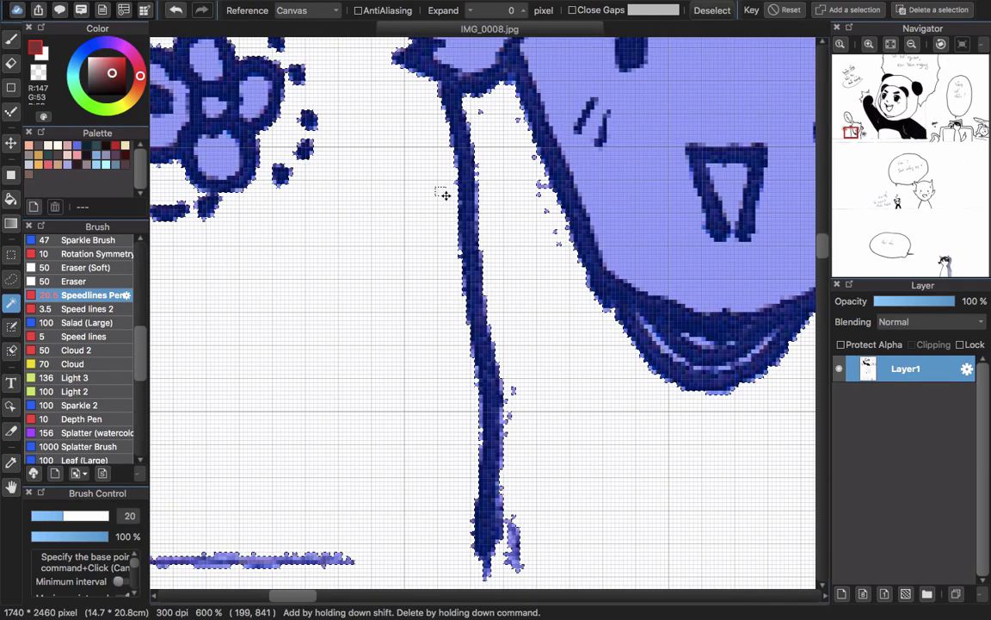
pyautogui.press('Delete')
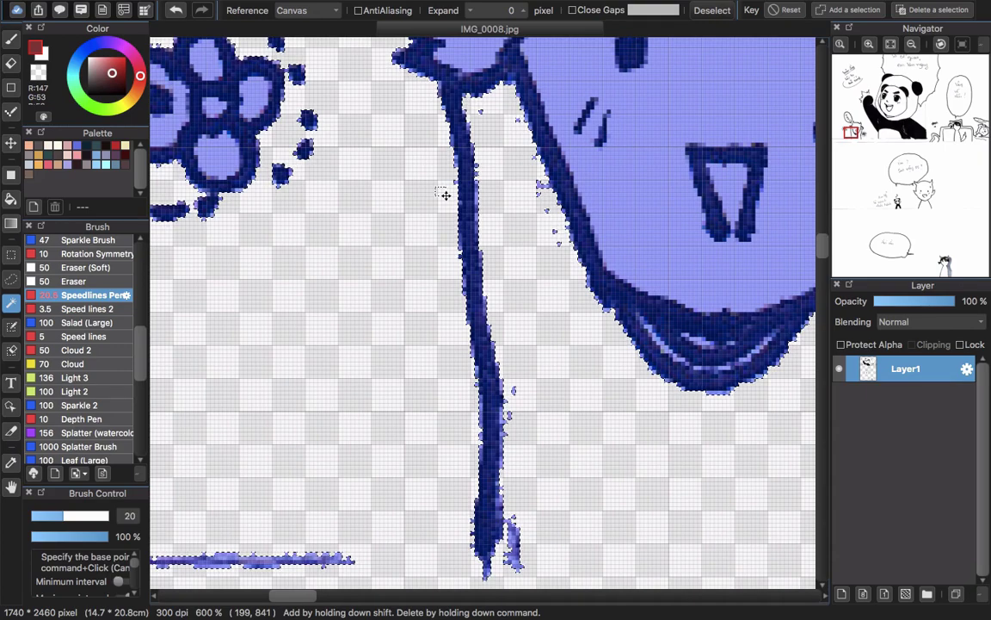
pyautogui.press('super+d')
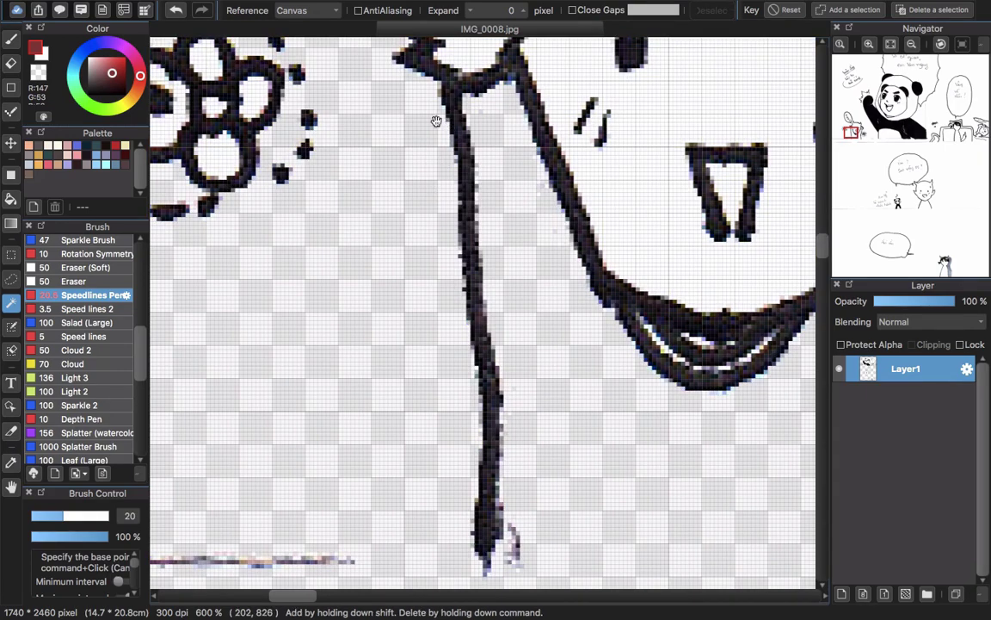
# - Magic-wand select the left flower's petals, then drop the petal selection
pyautogui.scroll(10, 458, 325)
pyautogui.scroll(2, 484, 214)
pyautogui.scroll(-8, 471, 258)
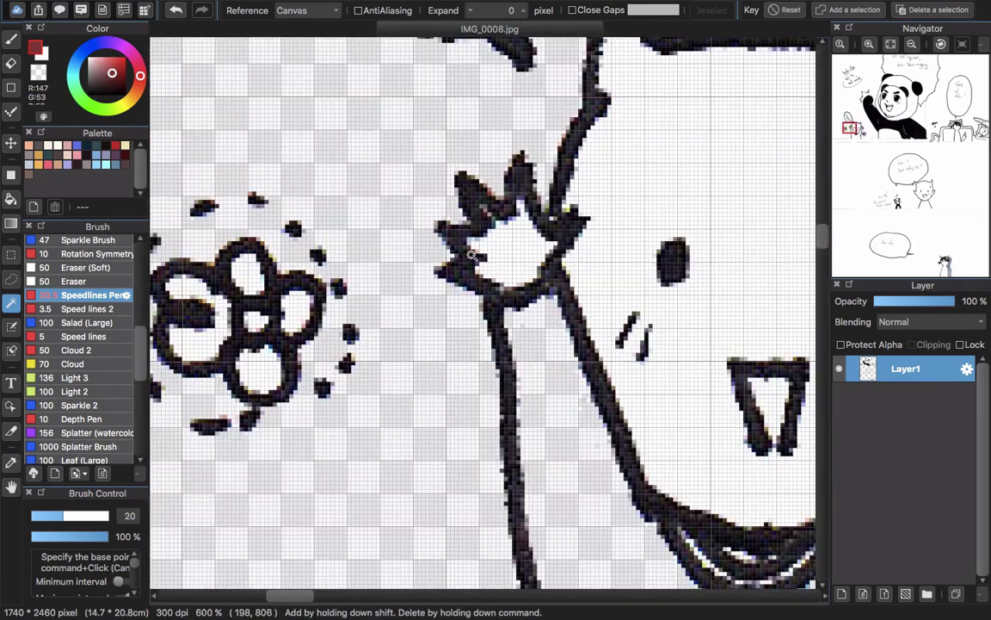
pyautogui.scroll(4, 472, 252)
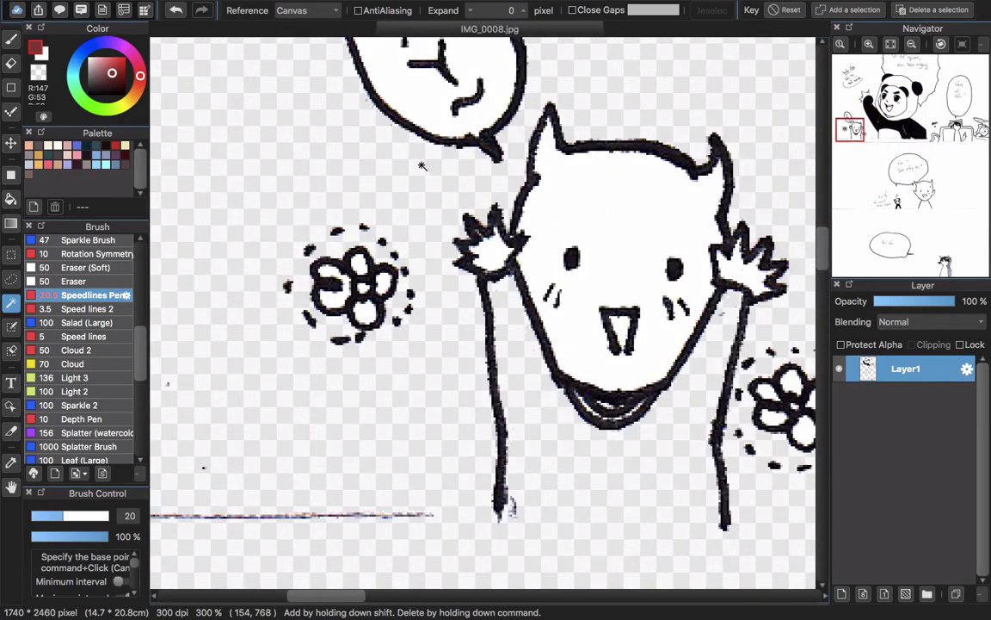
pyautogui.click(364, 314)
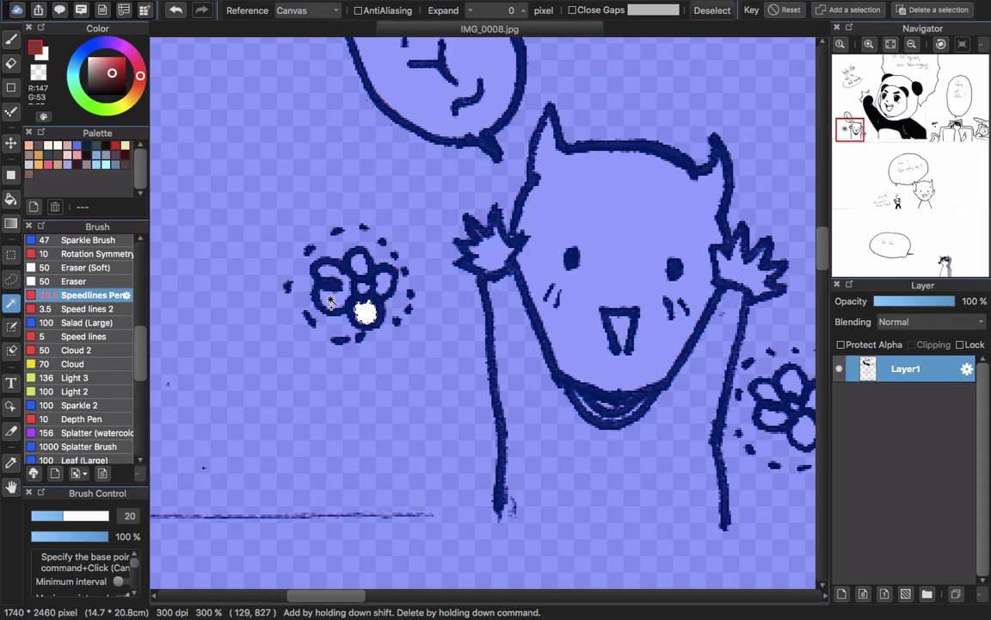
pyautogui.keyDown('shift'); pyautogui.click(333, 291); pyautogui.keyUp('shift')
pyautogui.keyDown('shift'); pyautogui.click(386, 289); pyautogui.keyUp('shift')
pyautogui.keyDown('shift'); pyautogui.click(359, 263); pyautogui.keyUp('shift')
pyautogui.keyDown('shift'); pyautogui.click(332, 272); pyautogui.keyUp('shift')
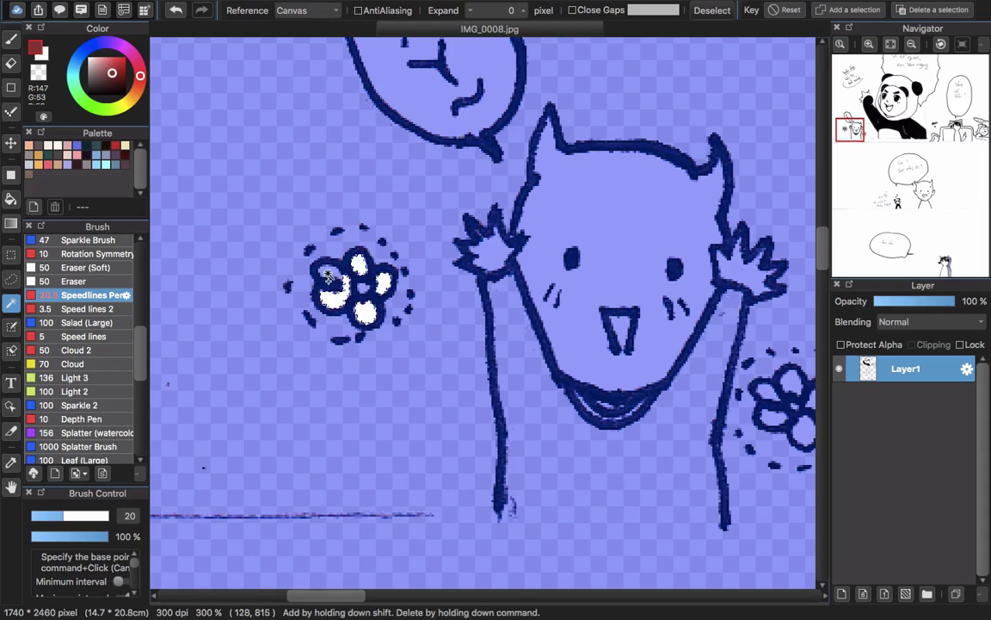
pyautogui.press('super+d')
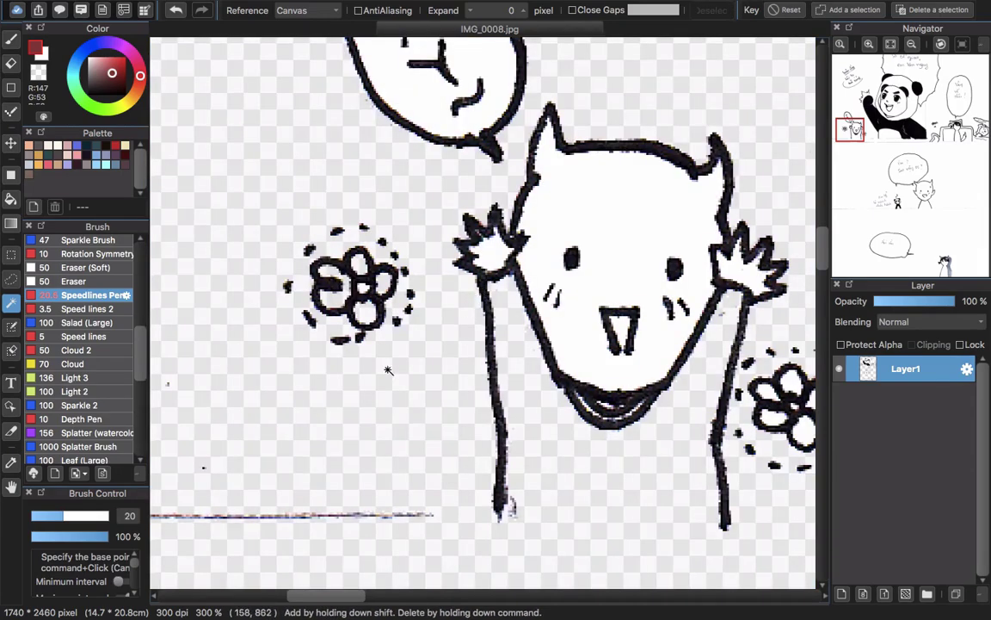
# - Repeatedly wand-select and clear the panda panel's page background, then zoom out to the whole page
pyautogui.scroll(-5, 482, 309)
pyautogui.hscroll(5, 485, 321)
pyautogui.scroll(2, 484, 321)
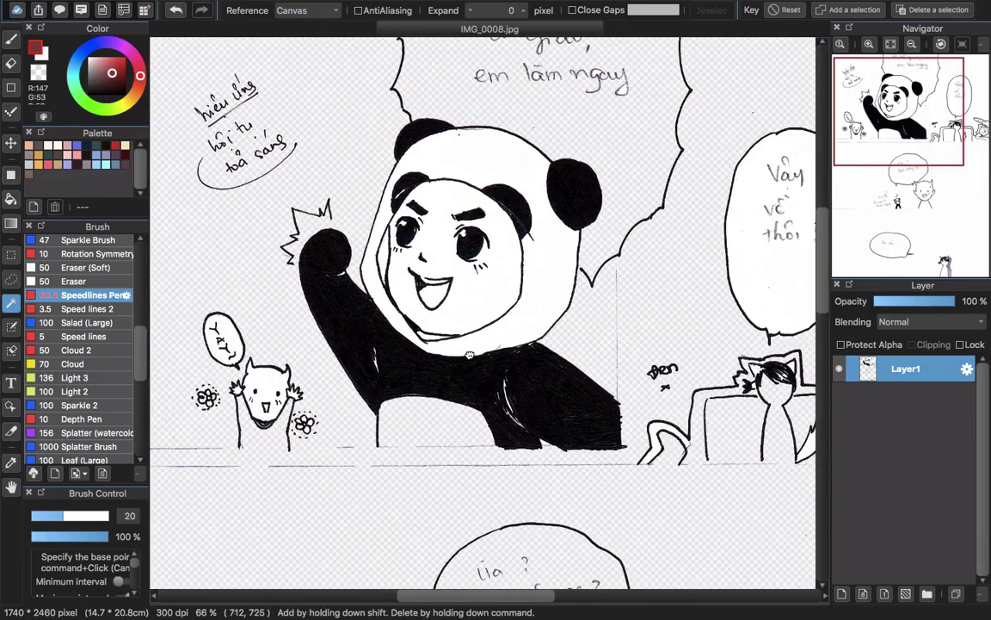
pyautogui.scroll(6, 482, 378)
pyautogui.hscroll(3, 482, 379)
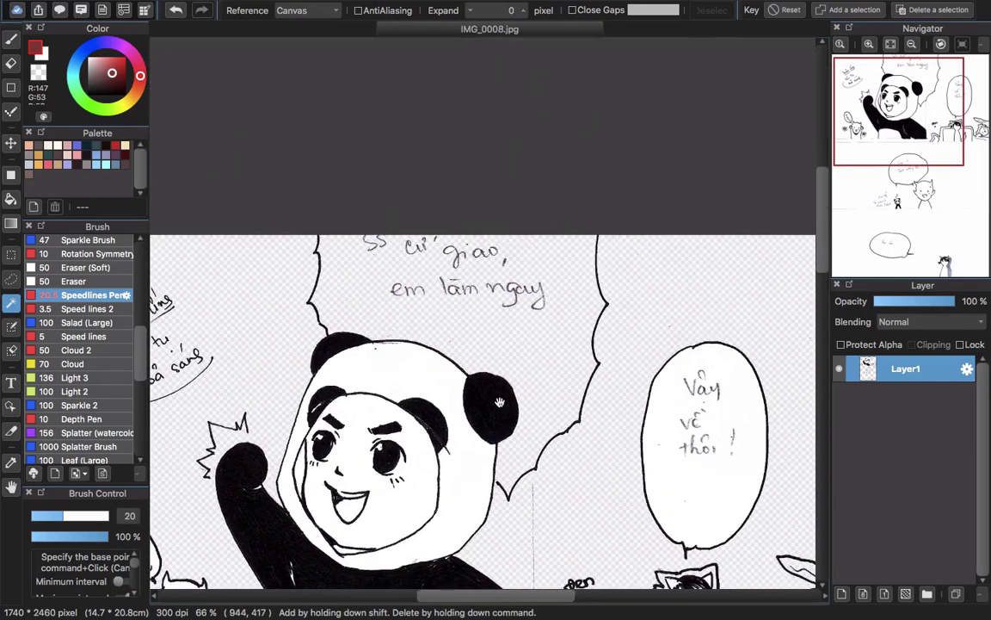
pyautogui.scroll(-5, 499, 404)
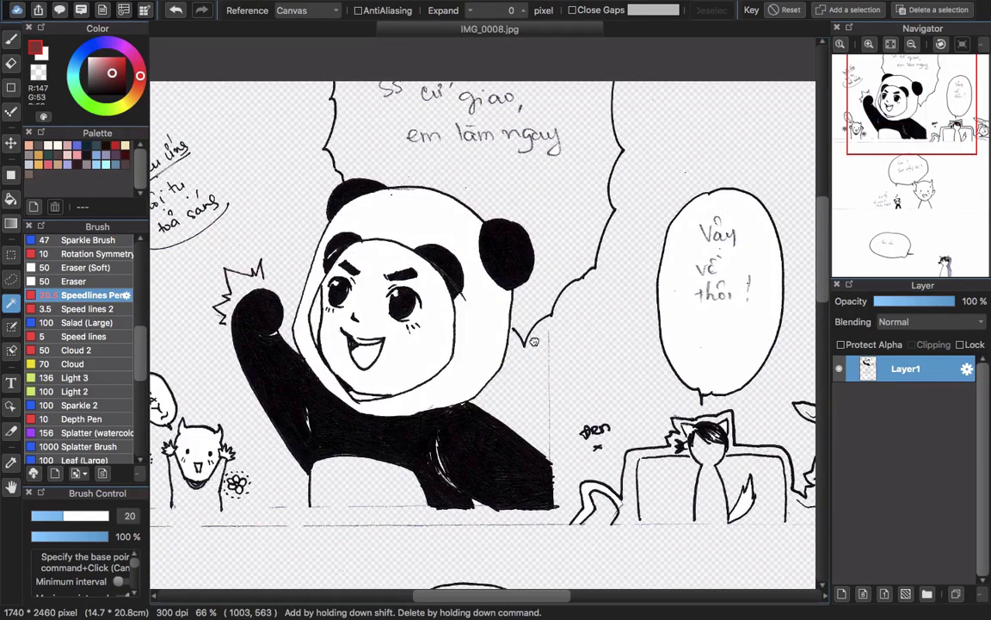
pyautogui.click(533, 339)
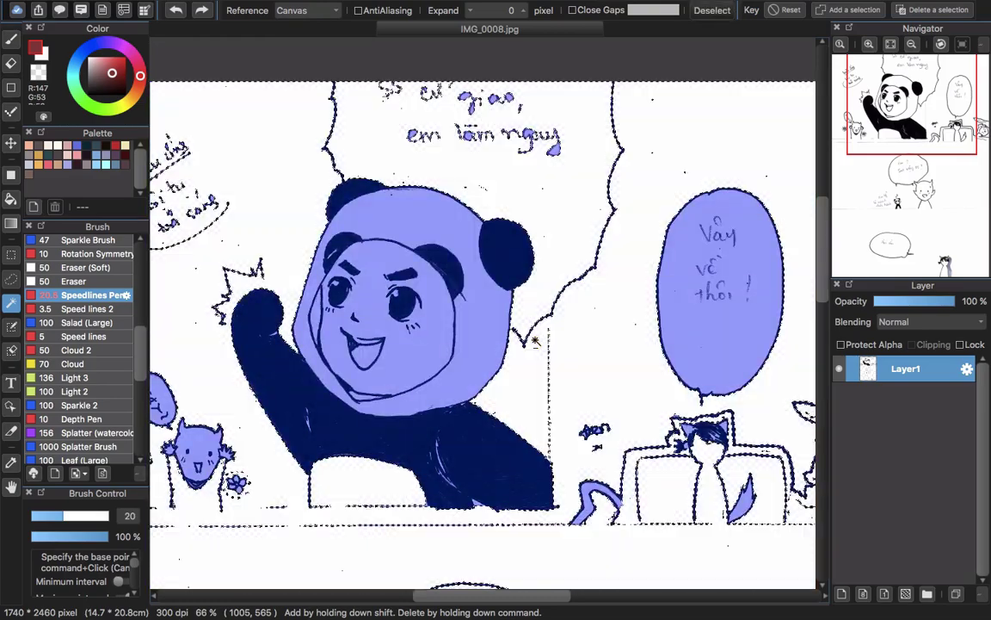
pyautogui.press('super+d')
pyautogui.click(535, 340)
pyautogui.press('super+d')
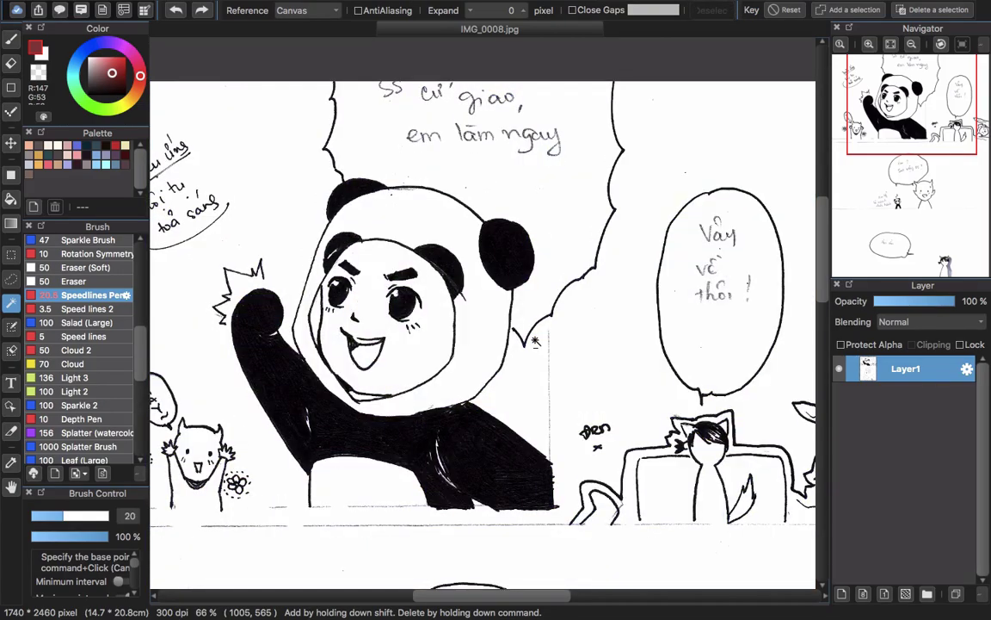
pyautogui.click(535, 341)
pyautogui.press('super+d')
pyautogui.click(534, 341)
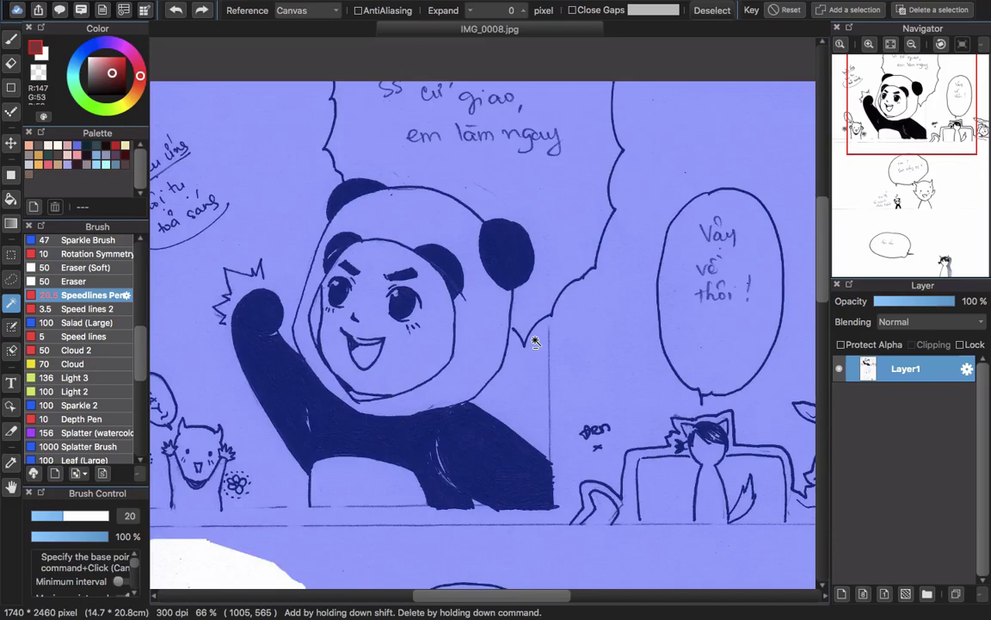
pyautogui.press('super+d')
pyautogui.scroll(-2, 636, 335)
pyautogui.scroll(-3, 636, 335)
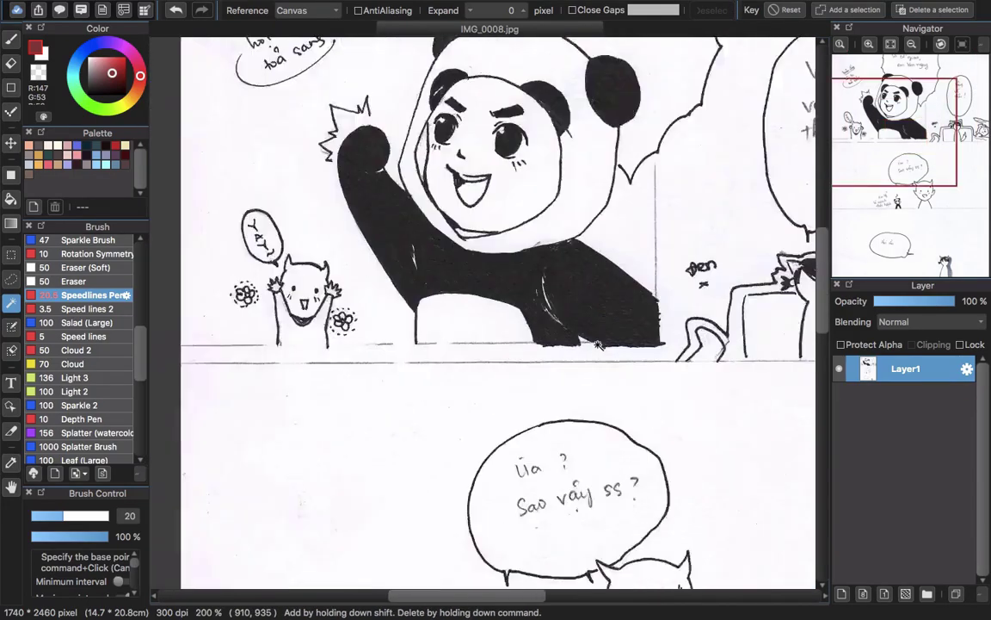
pyautogui.press('super+minus')
pyautogui.press('super+minus')
# - Apply Filter > Extracting Lines with a raised Input threshold, leaving black lineart on transparency
pyautogui.click(248, 7)
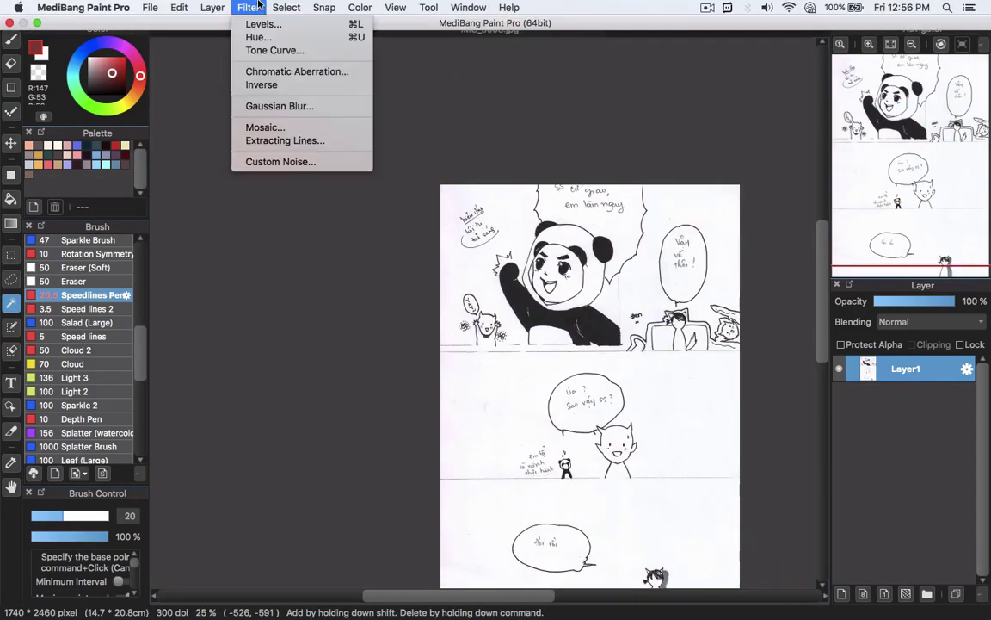
pyautogui.click(290, 145)
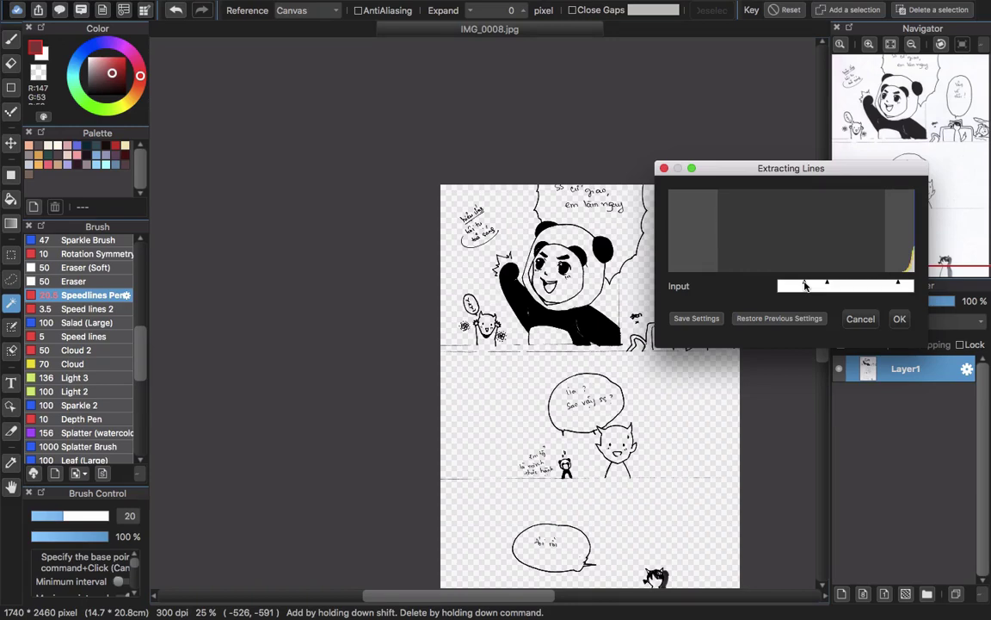
pyautogui.moveTo(805, 286)
pyautogui.mouseDown()
pyautogui.moveTo(783, 286)
pyautogui.moveTo(852, 286)
pyautogui.moveTo(843, 287)
pyautogui.mouseUp()
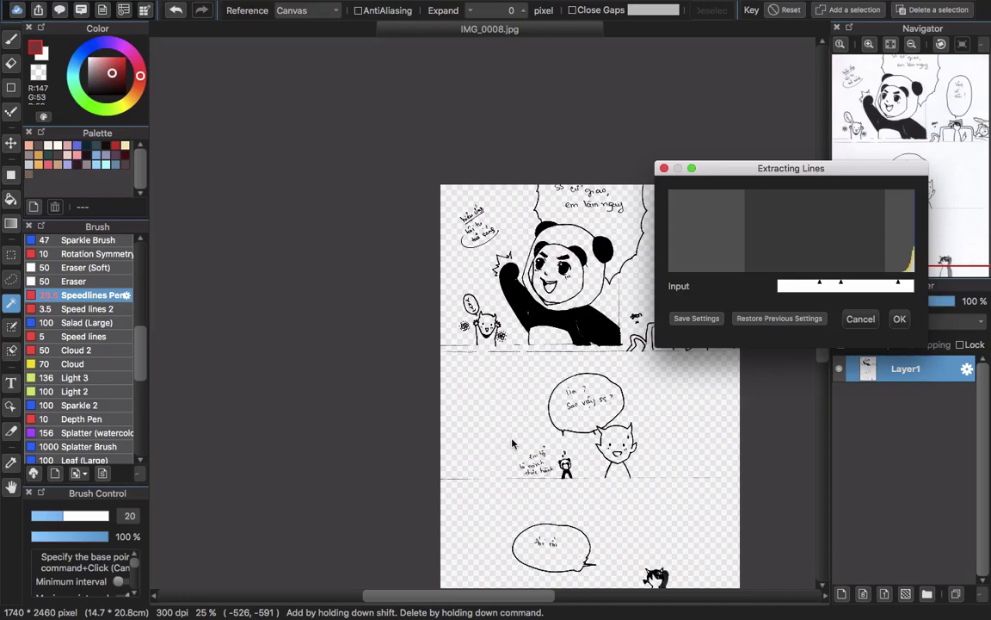
pyautogui.click(900, 320)
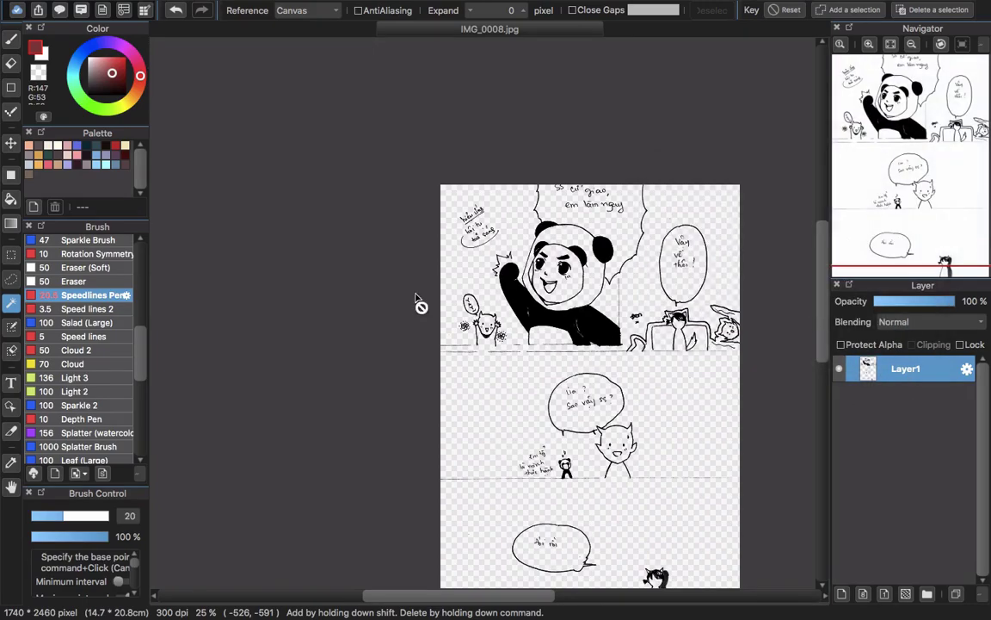
pyautogui.scroll(10, 555, 267)
pyautogui.scroll(8, 561, 265)
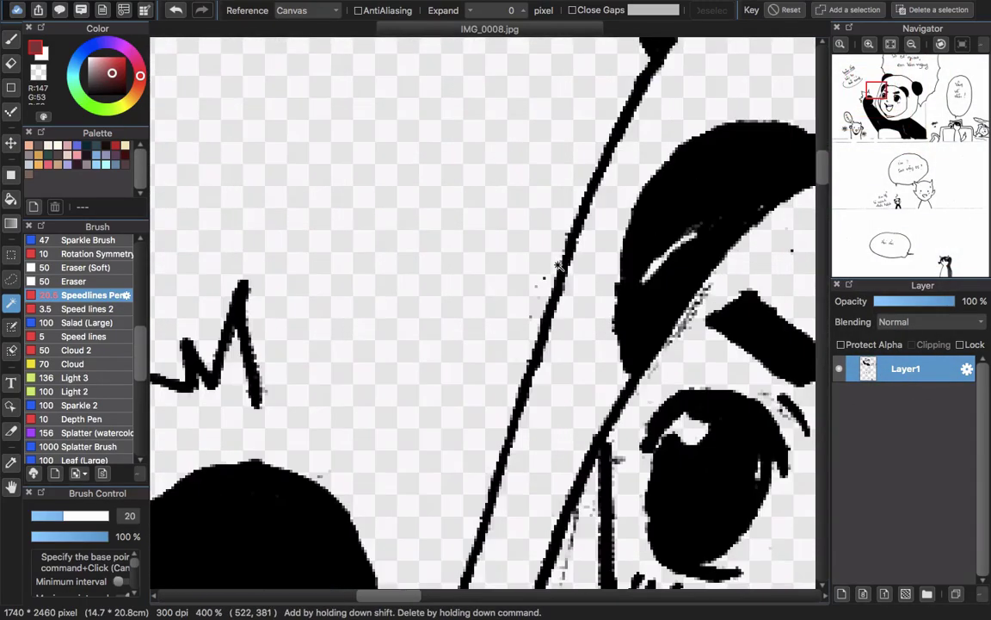
pyautogui.scroll(-10, 513, 277)
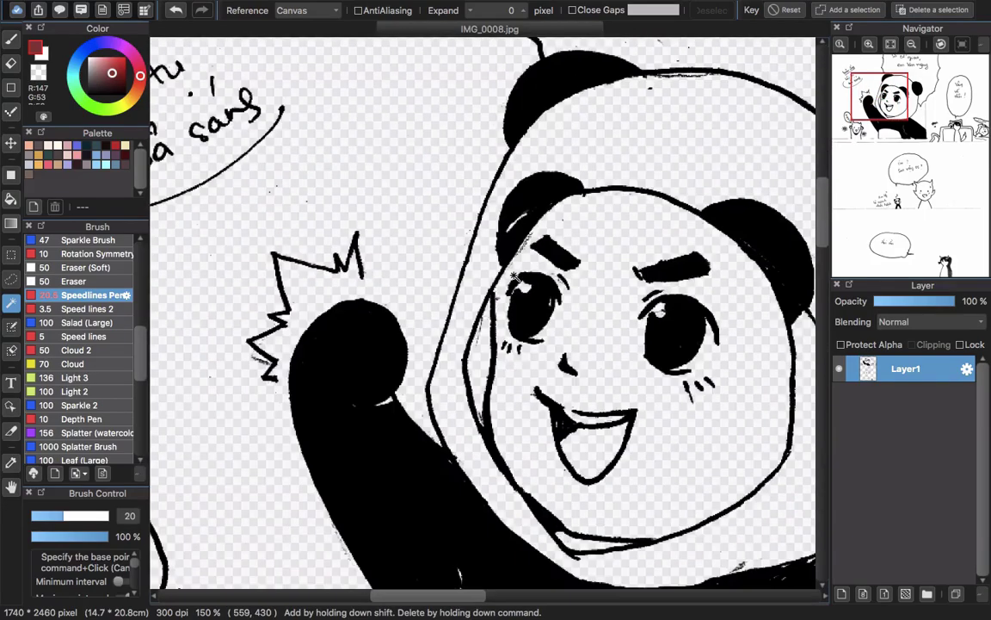
pyautogui.scroll(1, 530, 315)
pyautogui.scroll(-1, 530, 315)
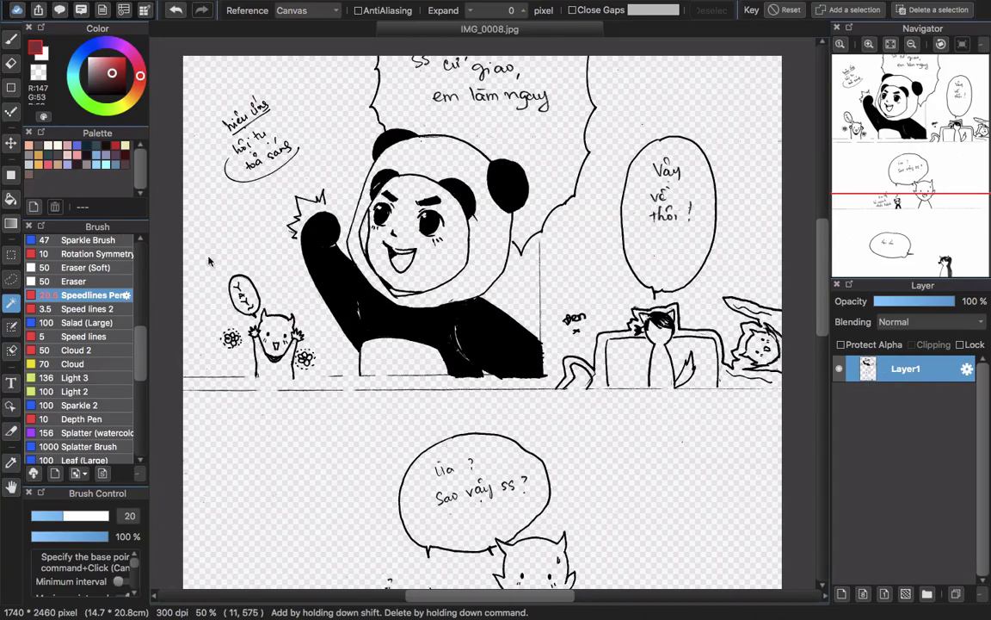
pyautogui.scroll(6, 209, 260)
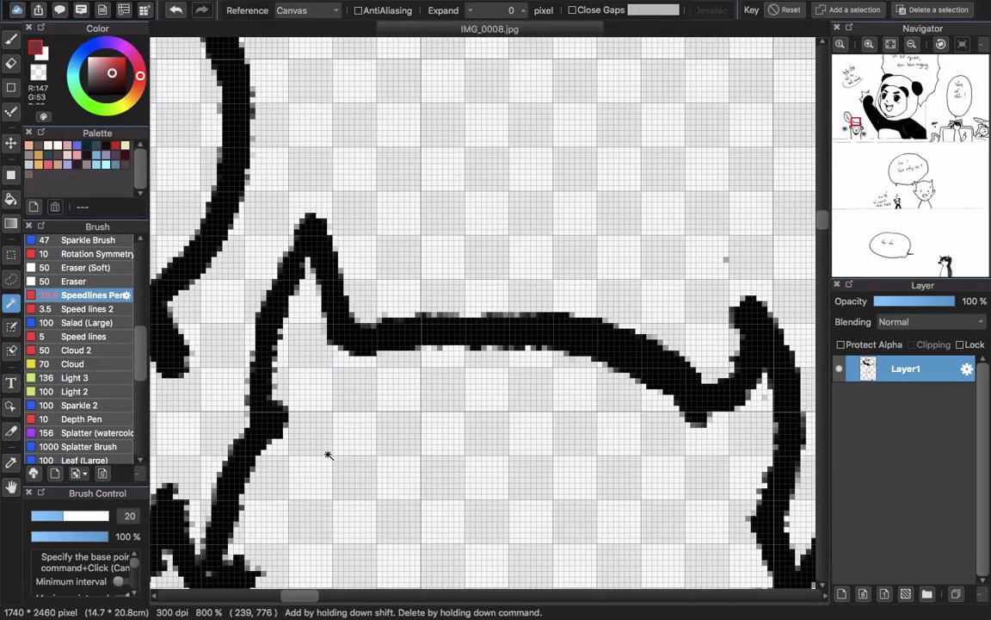
pyautogui.moveTo(337, 498); pyautogui.dragTo(462, 353)
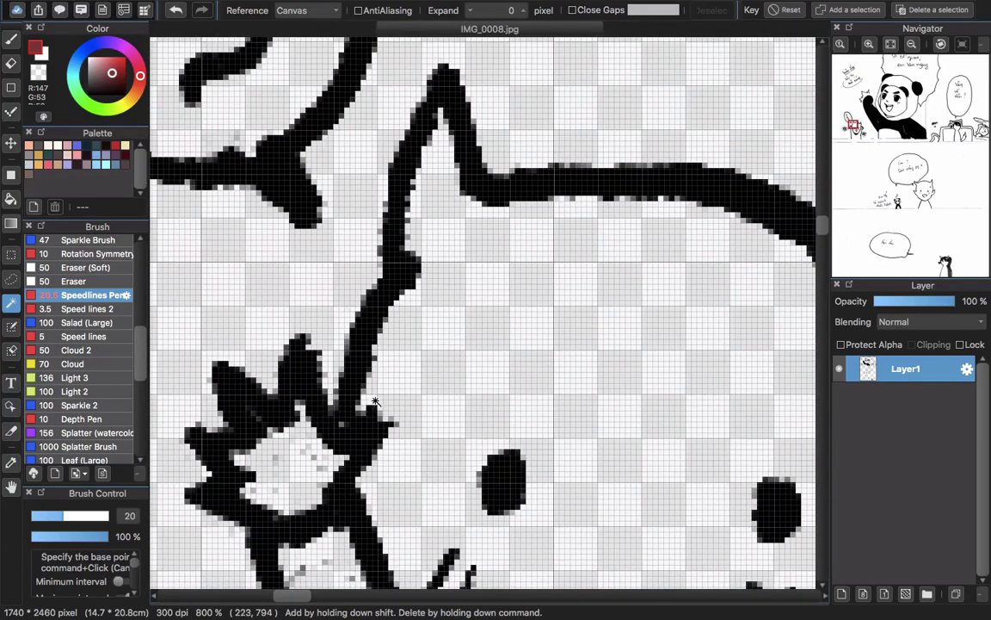
pyautogui.scroll(1, 374, 400)
pyautogui.scroll(-5, 375, 403)
pyautogui.scroll(-3, 376, 403)
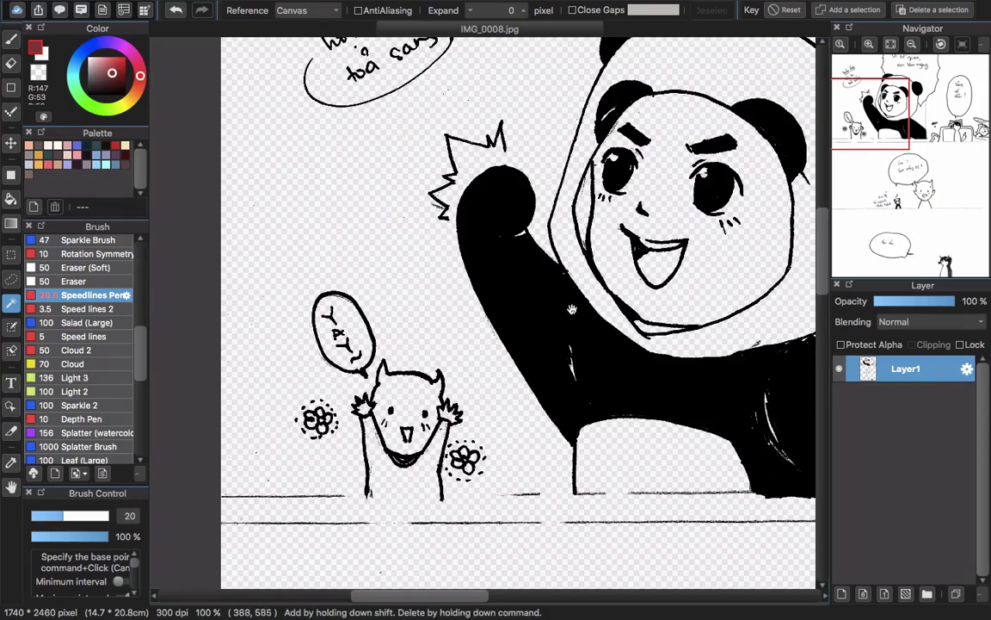
pyautogui.hscroll(5, 465, 266)
pyautogui.scroll(-2, 517, 304)
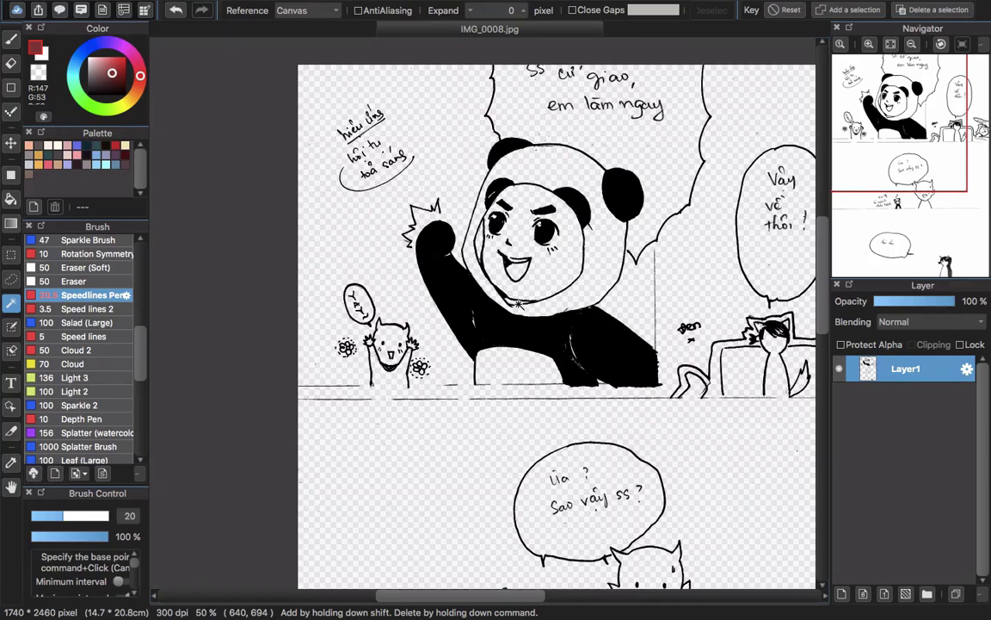
pyautogui.hscroll(4, 517, 303)
pyautogui.scroll(-2, 517, 303)
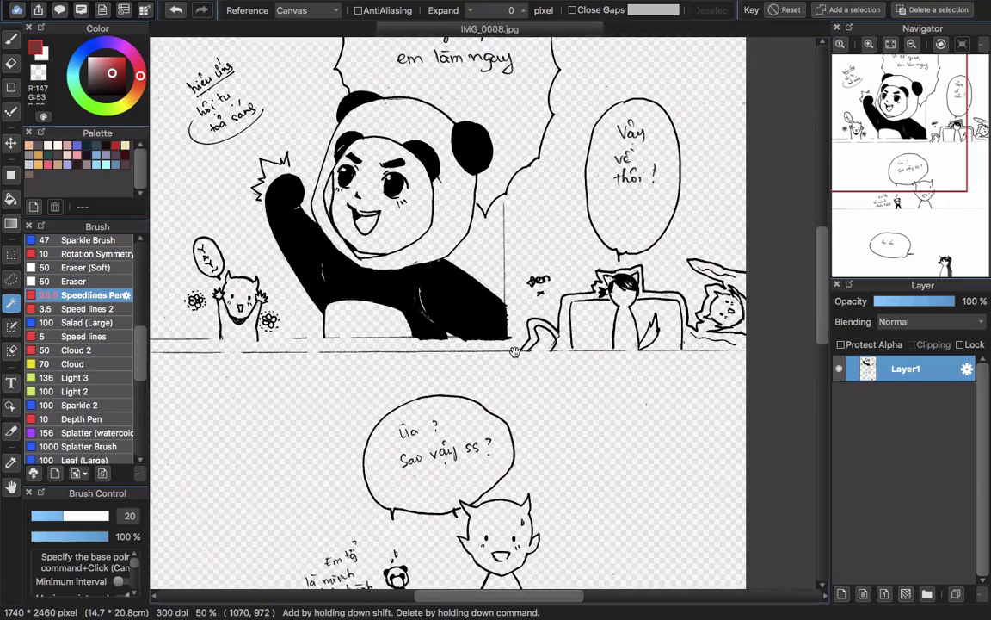
# - Add Layer2 beneath the line-art layer and bucket-fill the panda's hood with dark red
pyautogui.click(842, 593)
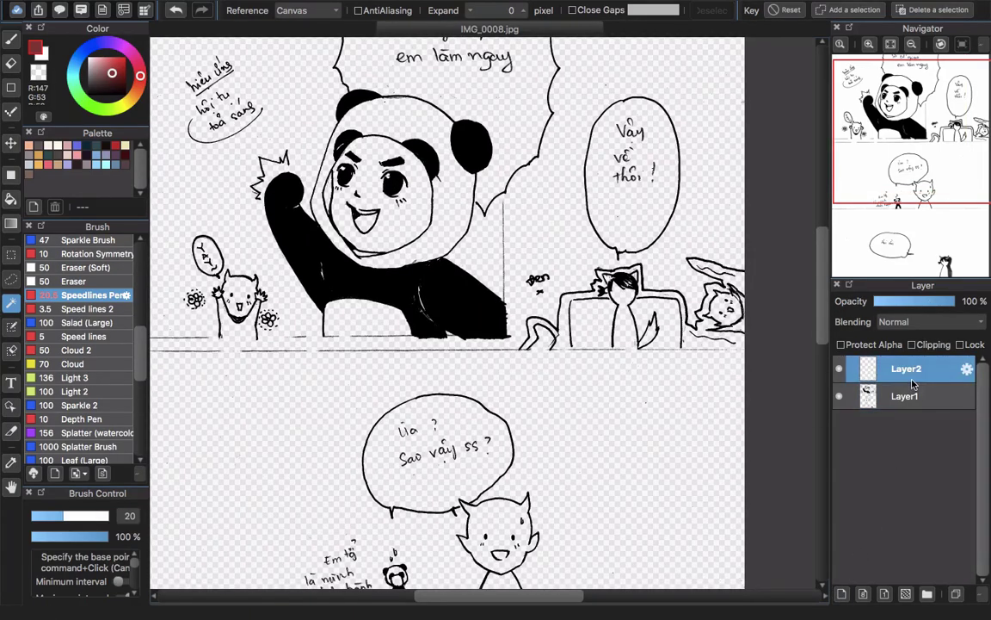
pyautogui.moveTo(914, 385); pyautogui.dragTo(861, 409)
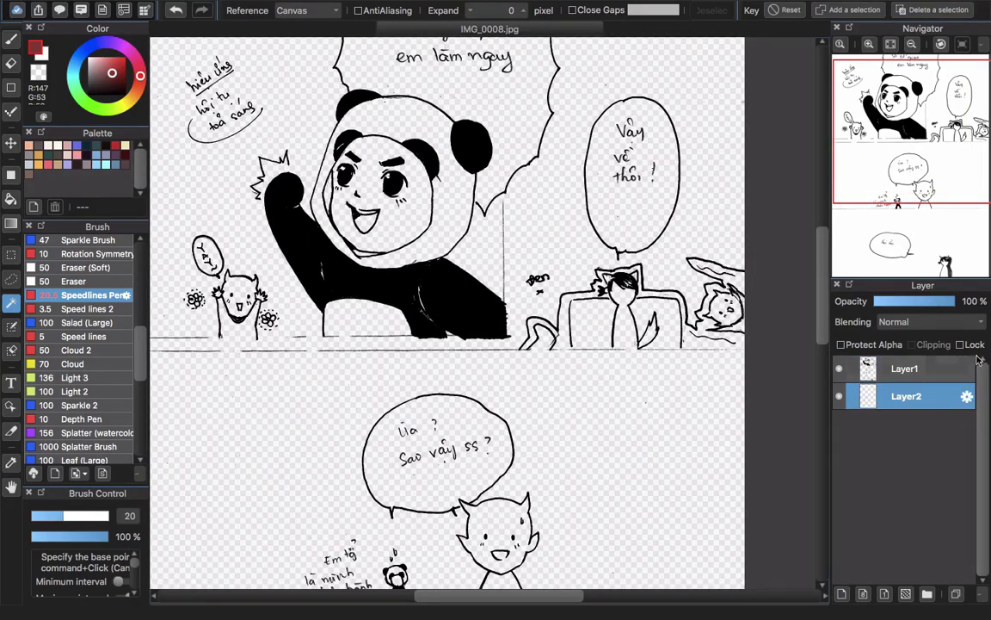
pyautogui.click(915, 375)
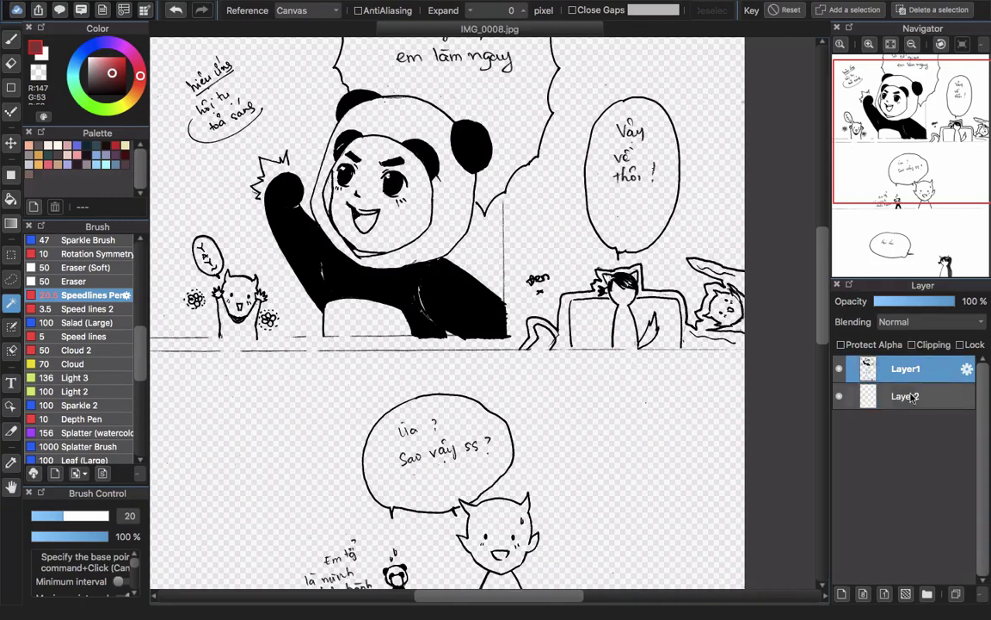
pyautogui.click(912, 398)
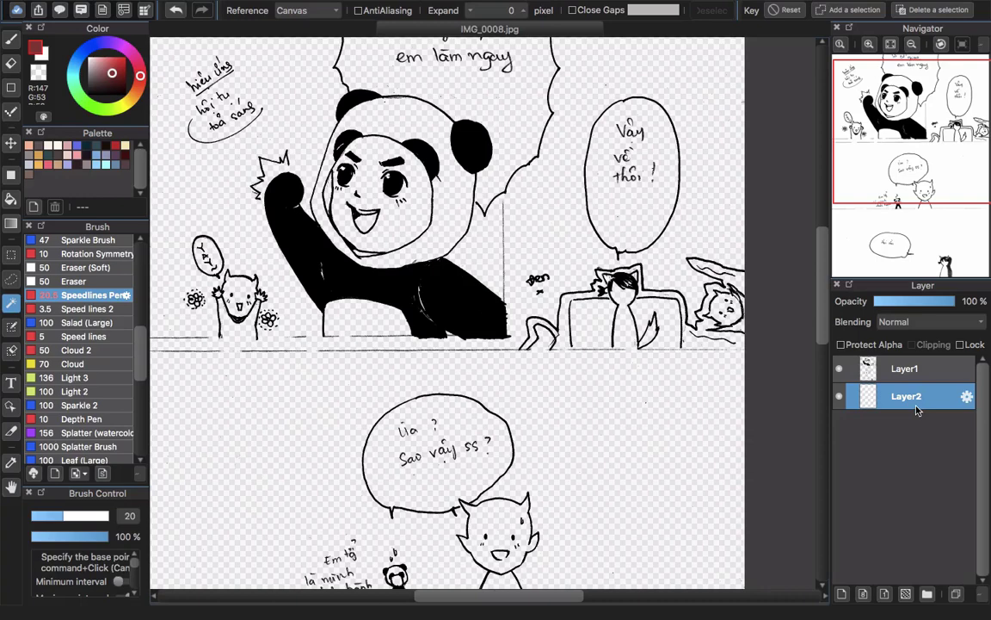
pyautogui.click(12, 198)
pyautogui.click(404, 117)
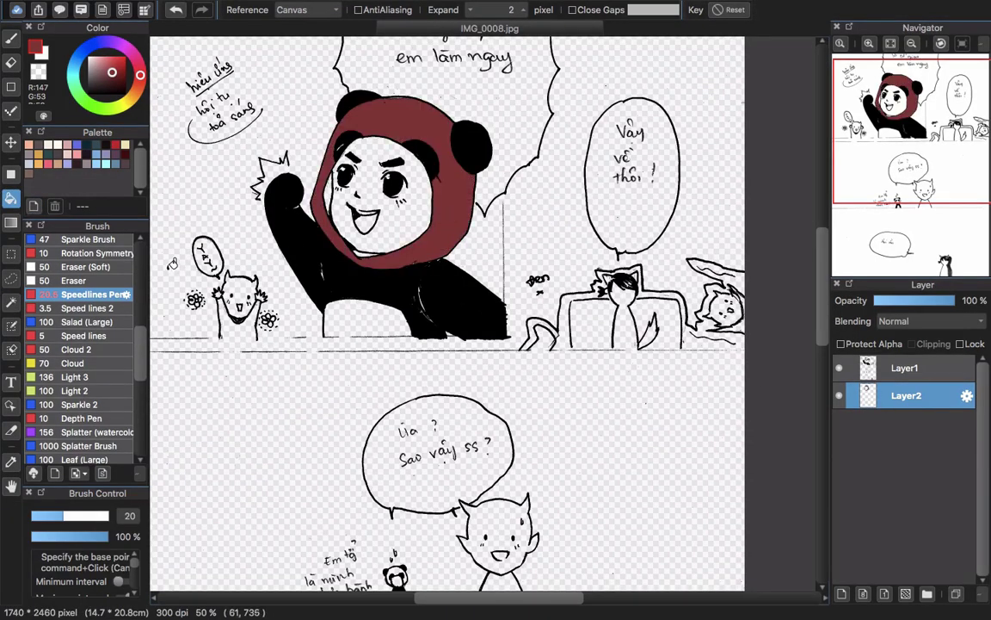
# - Turn Close Gaps on and magic-wand select the laptop screen beside the cat
pyautogui.press('w')
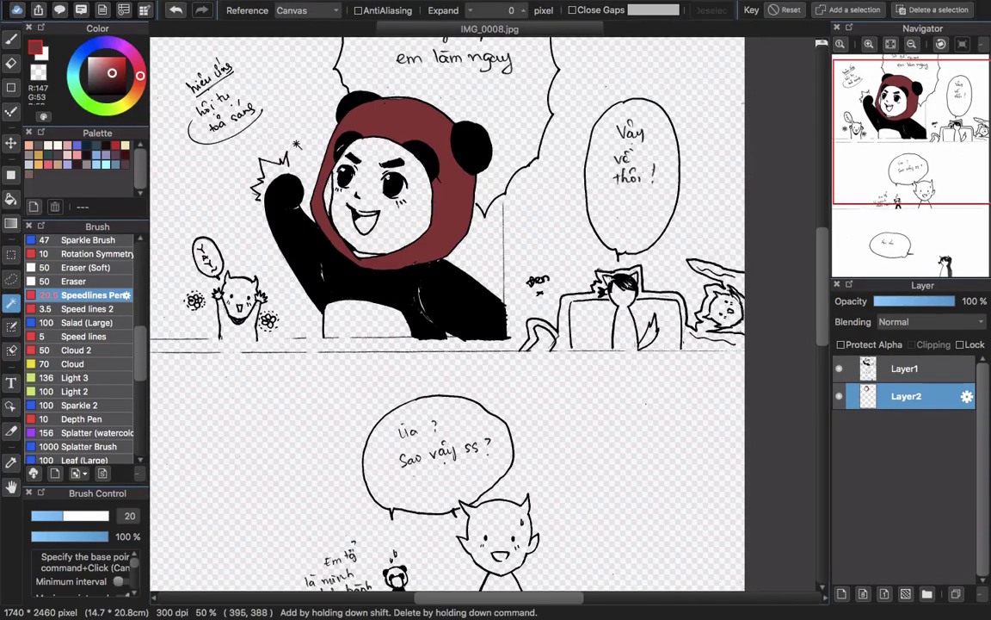
pyautogui.click(672, 331)
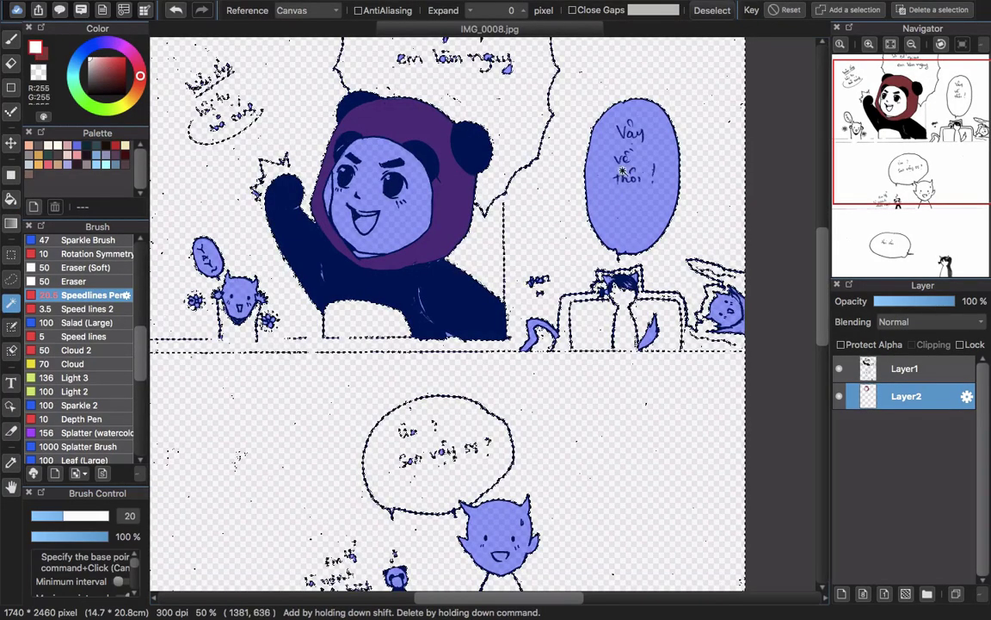
pyautogui.press('super+d')
pyautogui.press('x')
pyautogui.click(572, 9)
pyautogui.click(590, 333)
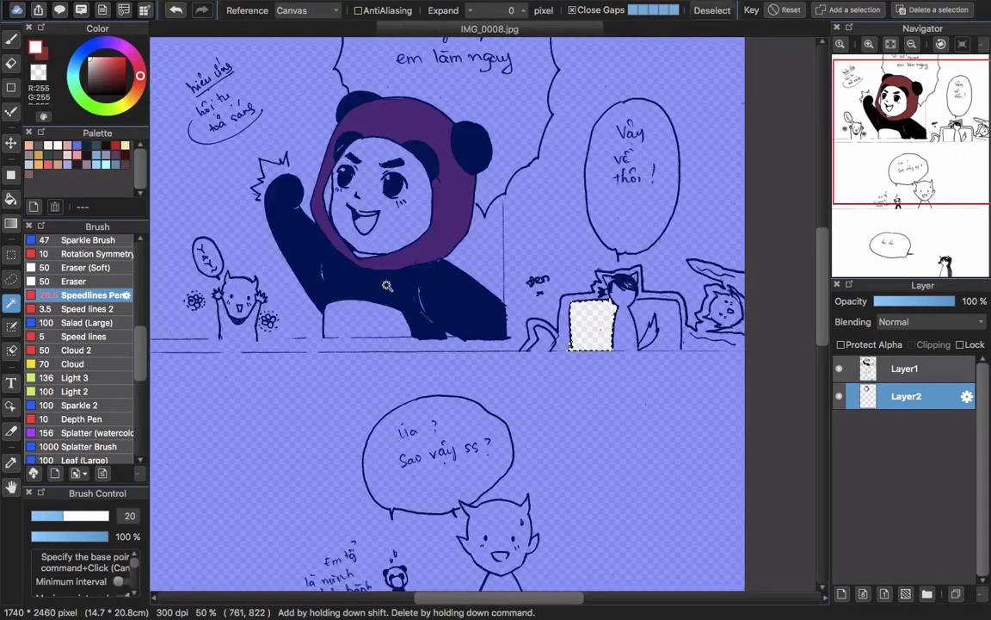
# - Drop the MS000092 Line effect tone onto the laptop screen, confirm it, and hide the materials panel
pyautogui.click(59, 9)
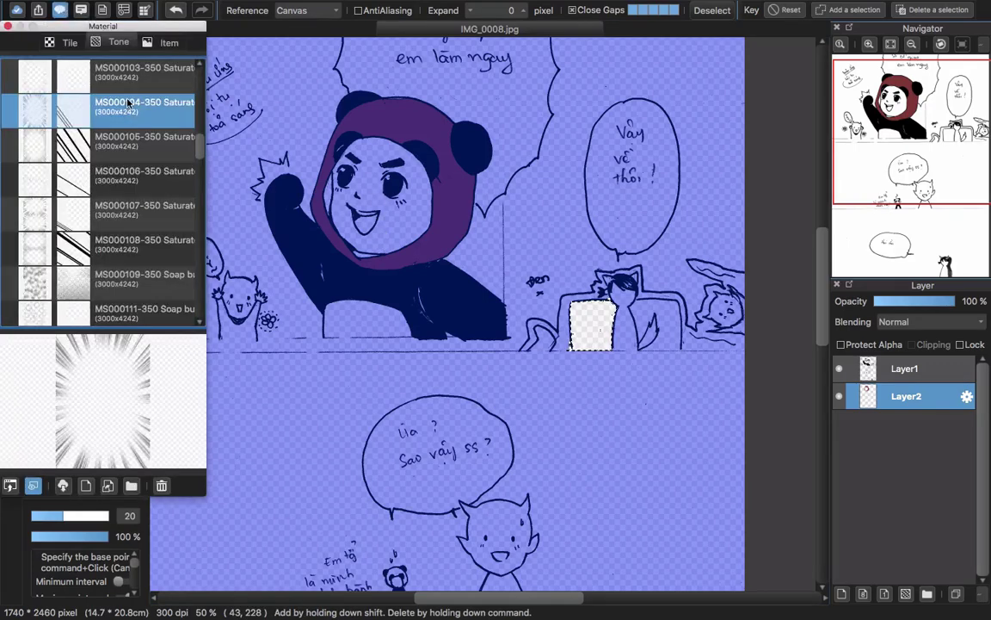
pyautogui.moveTo(145, 72); pyautogui.dragTo(137, 155)
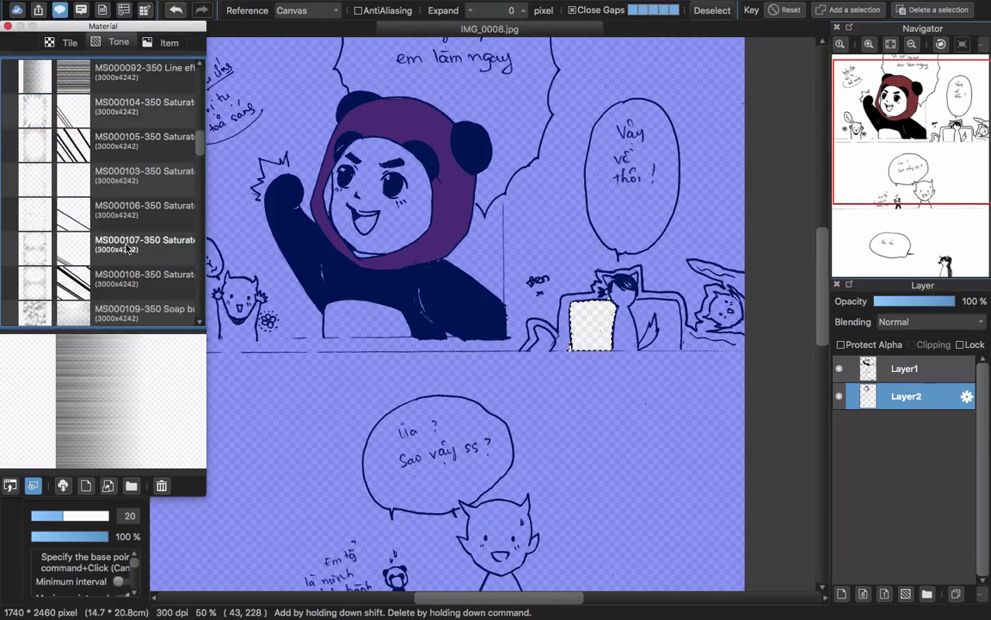
pyautogui.moveTo(144, 72); pyautogui.dragTo(641, 346)
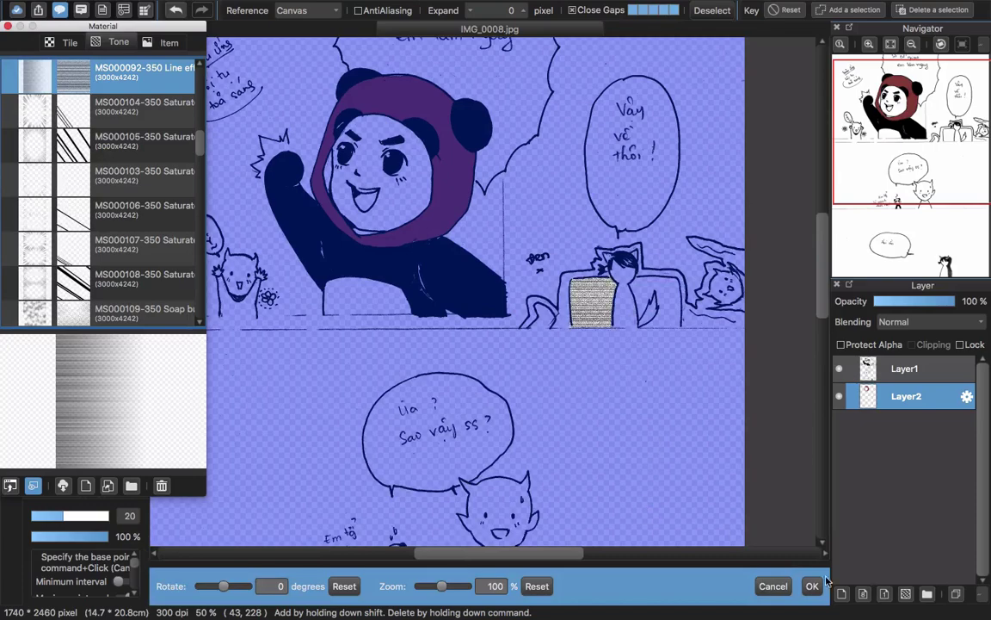
pyautogui.press('Return')
pyautogui.scroll(3, 513, 295)
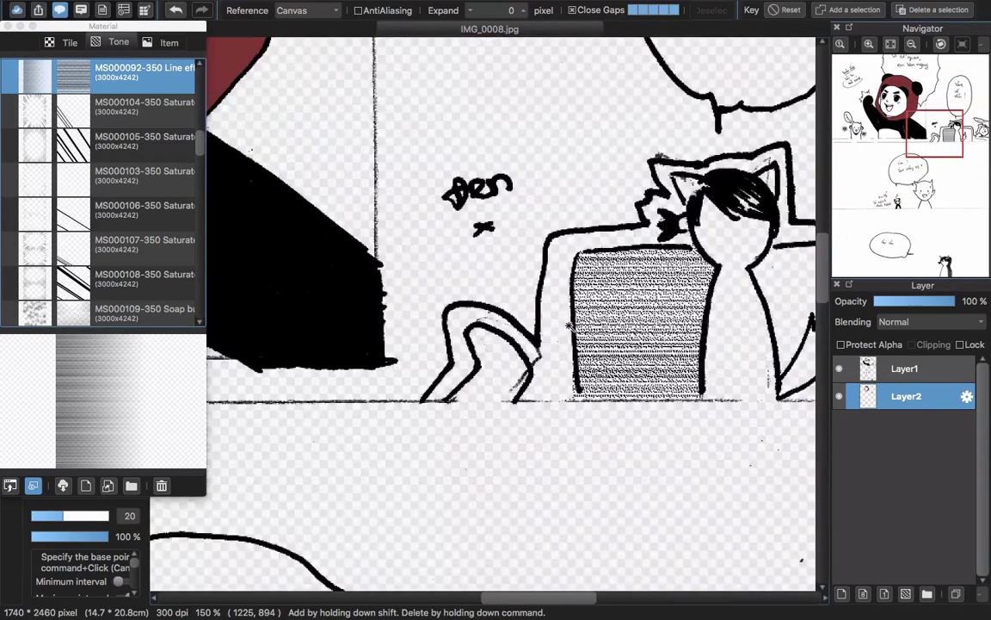
pyautogui.scroll(-5, 534, 301)
pyautogui.scroll(3, 590, 312)
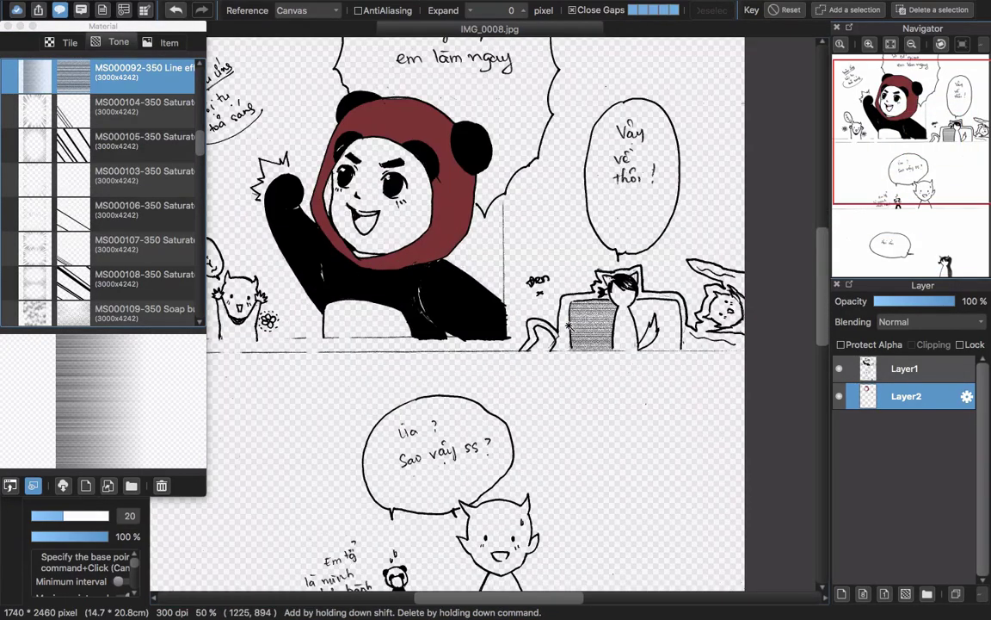
pyautogui.press('F6')
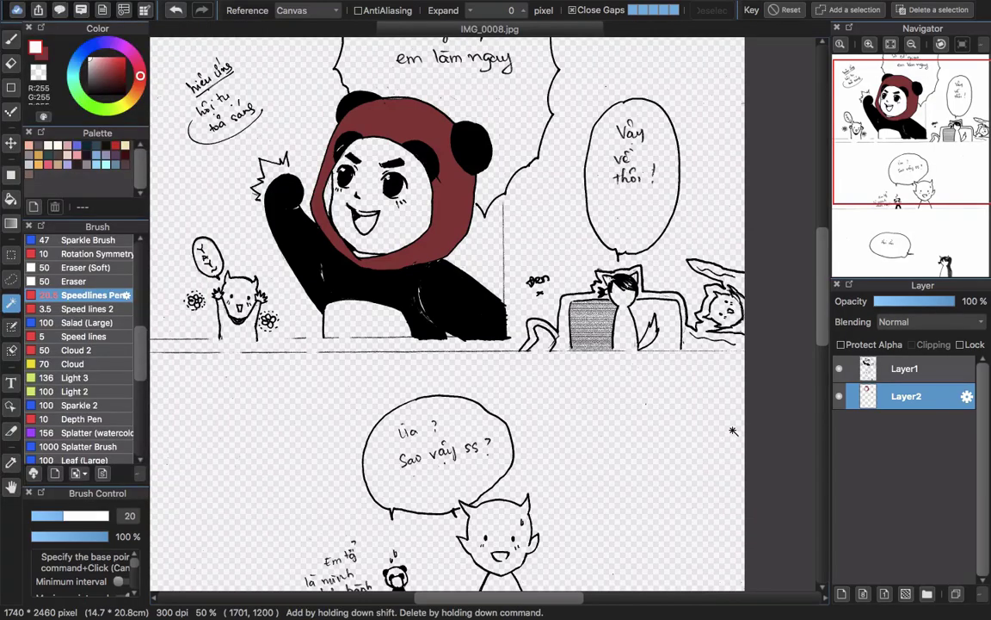